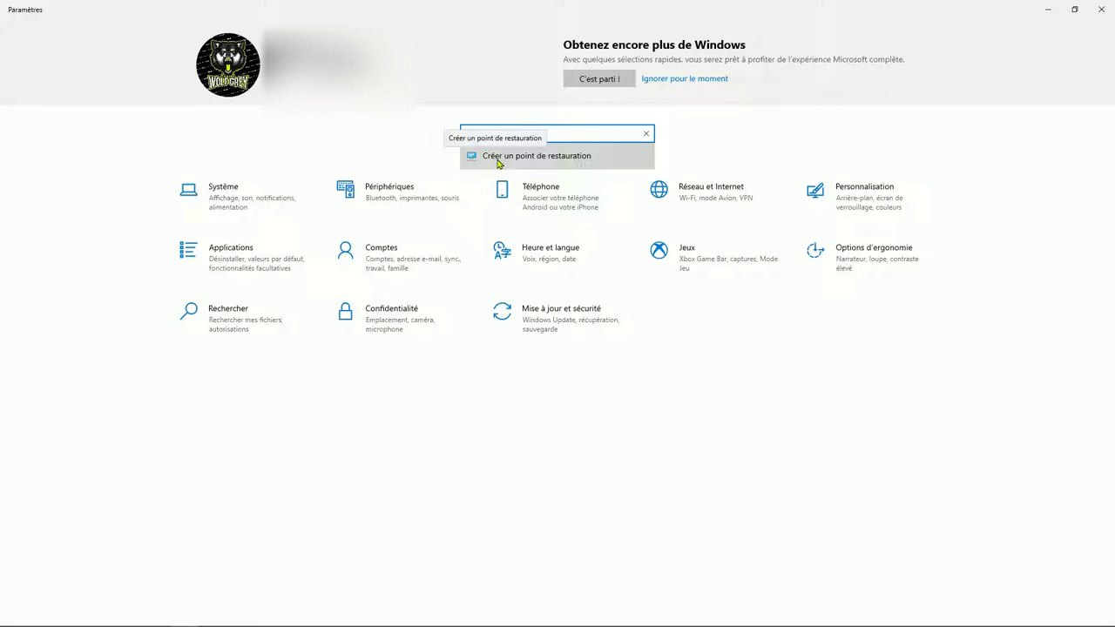
Open the restore point settings and set the C: drive's system protection maximum usage to 10% (46,51 Go)
{"action": "left_click", "coordinate": [499, 157]}
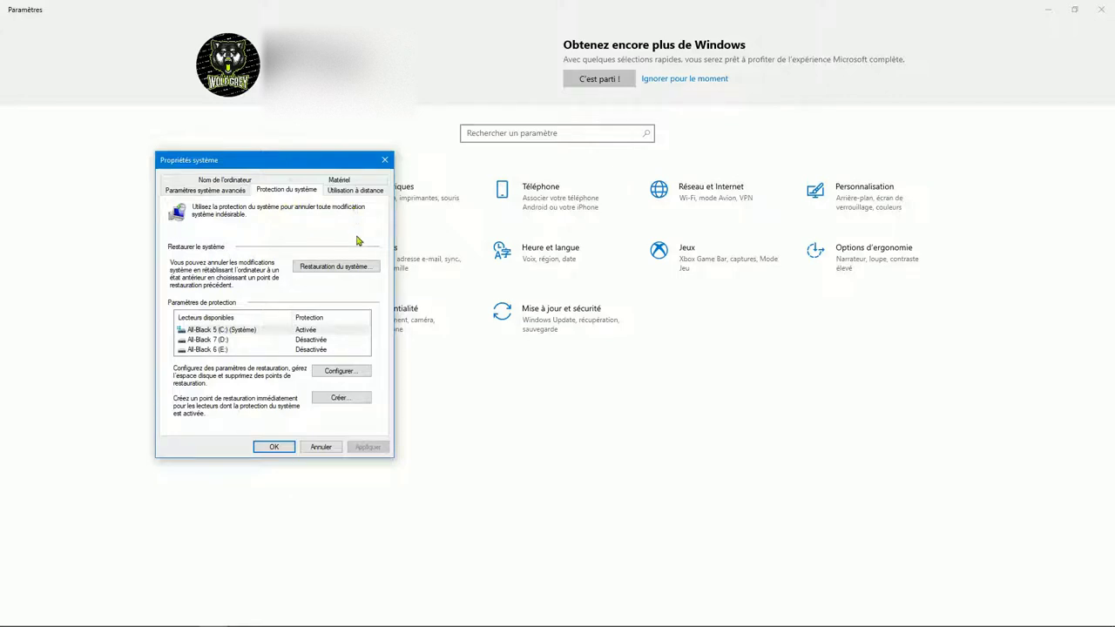
{"action": "left_click", "coordinate": [342, 376]}
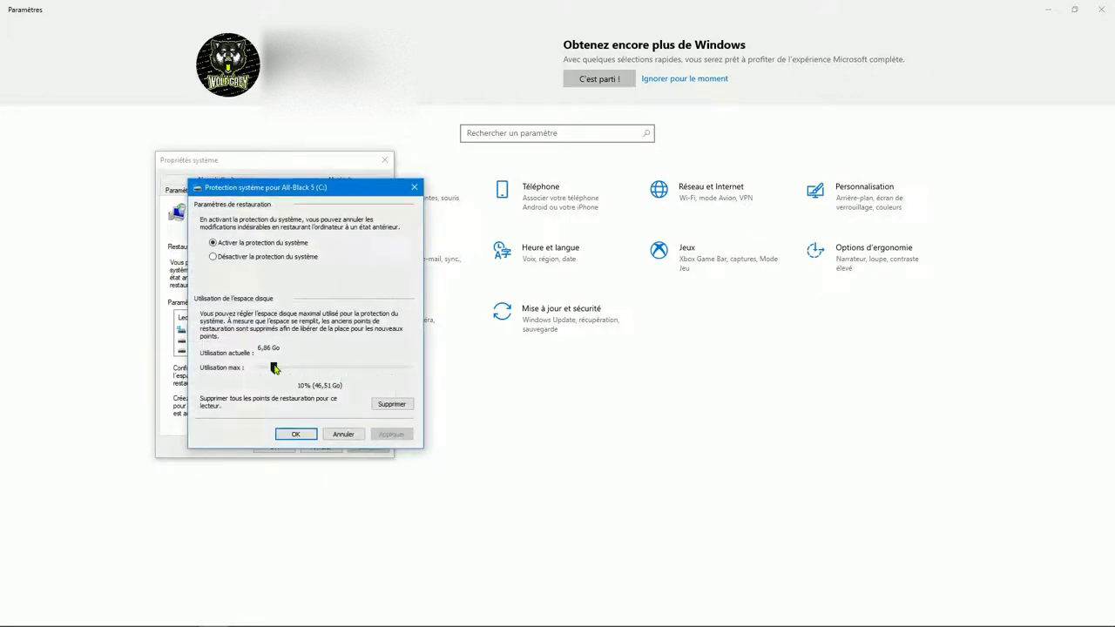
{"action": "left_click_drag", "start_coordinate": [274, 369], "coordinate": [261, 373]}
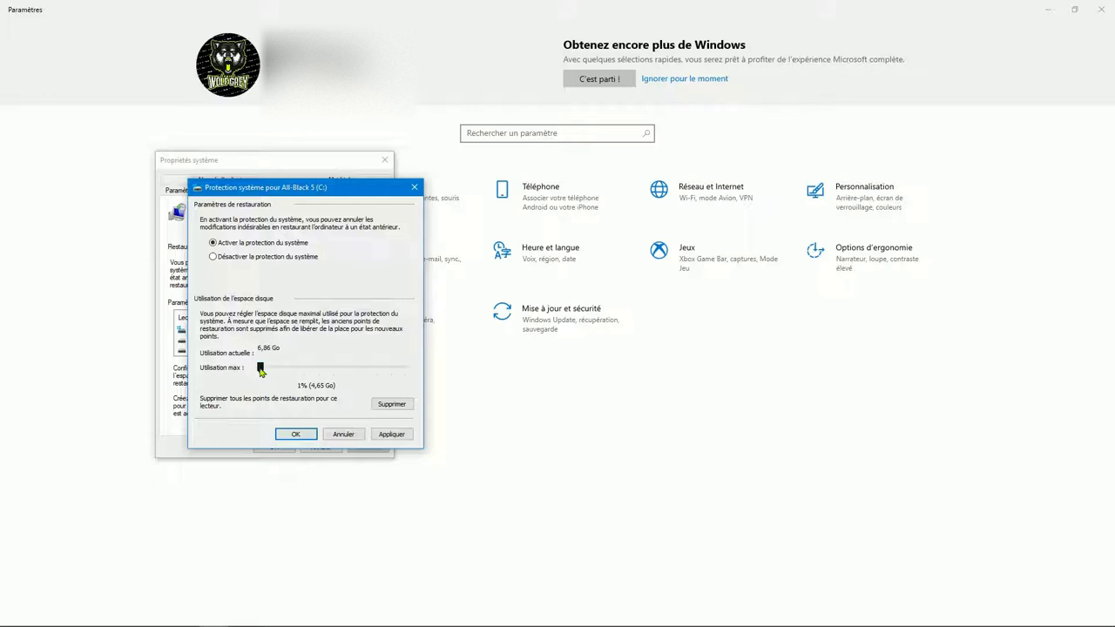
{"action": "left_click_drag", "start_coordinate": [260, 370], "coordinate": [274, 388]}
{"action": "left_click", "coordinate": [398, 438]}
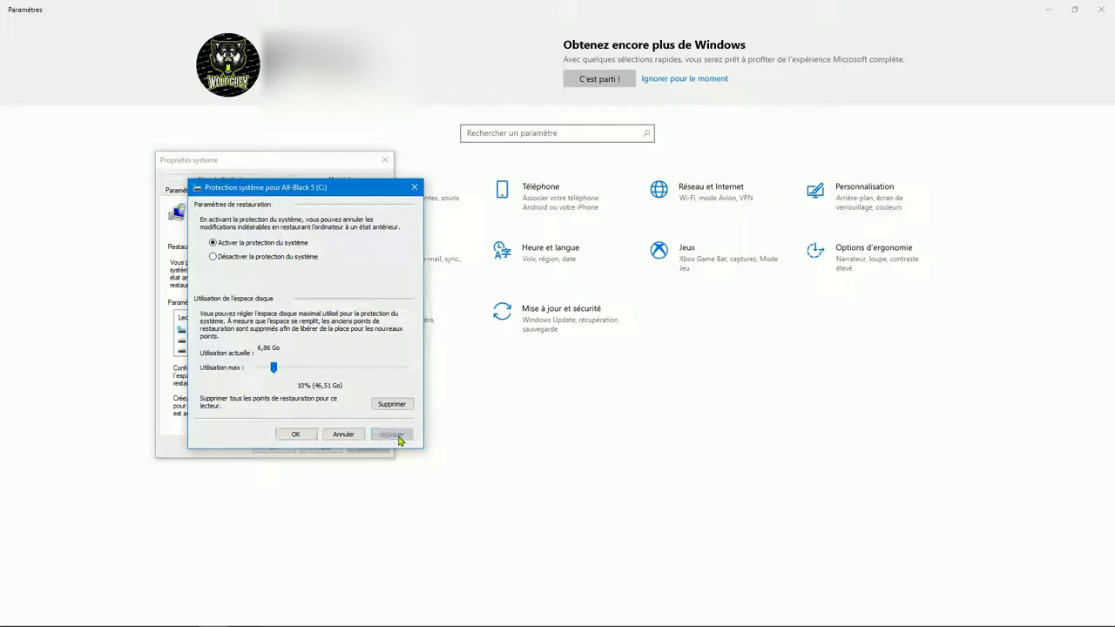
{"action": "left_click", "coordinate": [296, 434]}
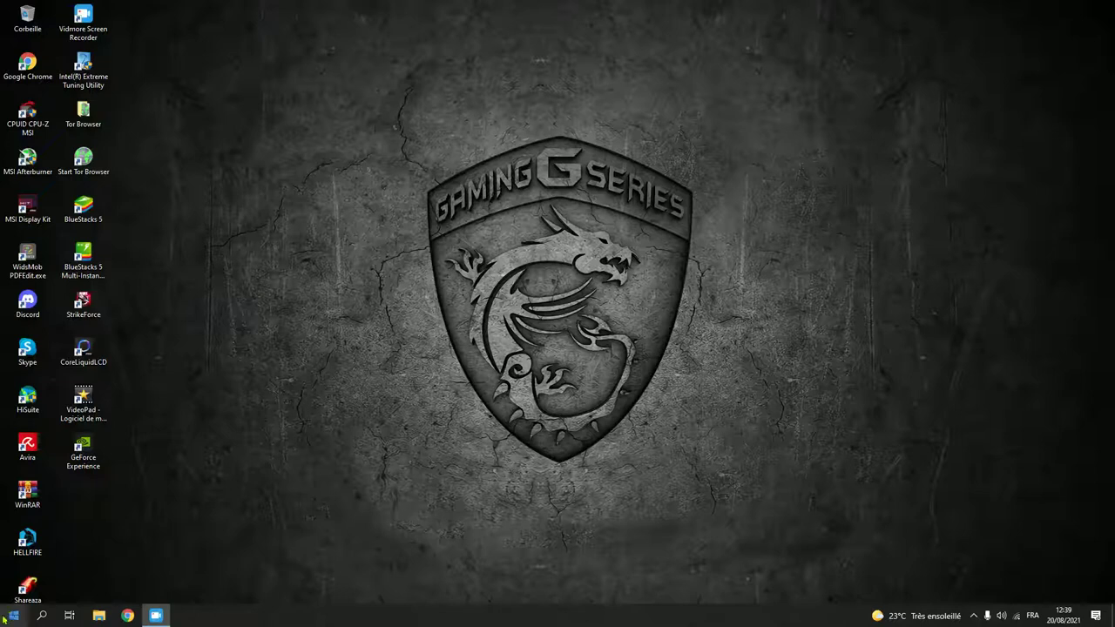
In the system display's graphics settings, switch hardware-accelerated GPU scheduling off and back on
{"action": "left_click", "coordinate": [15, 619]}
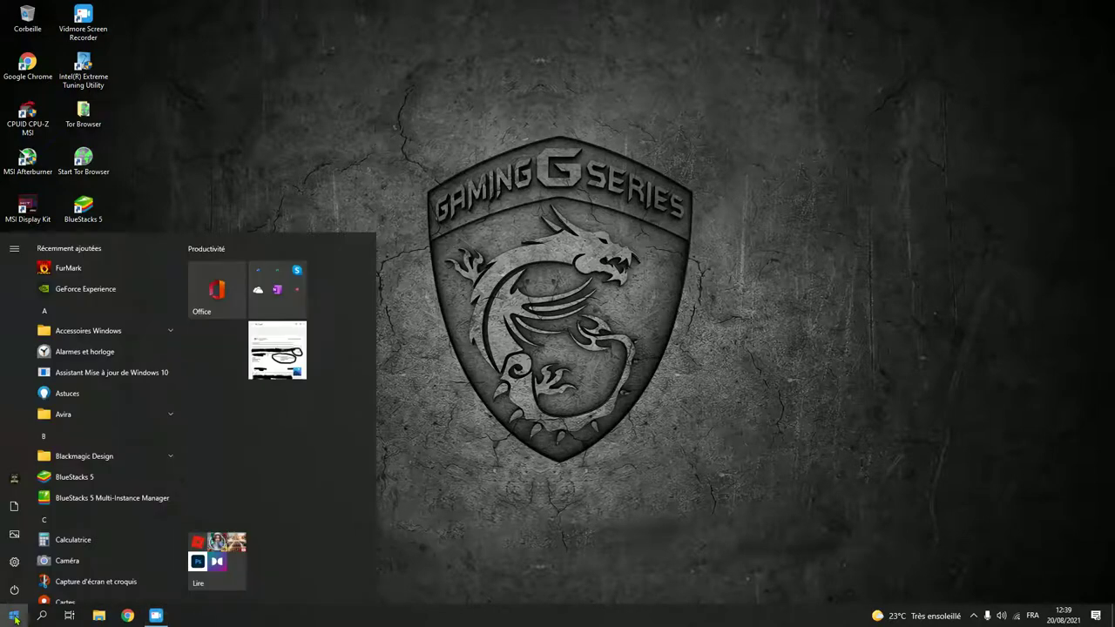
{"action": "left_click", "coordinate": [19, 562]}
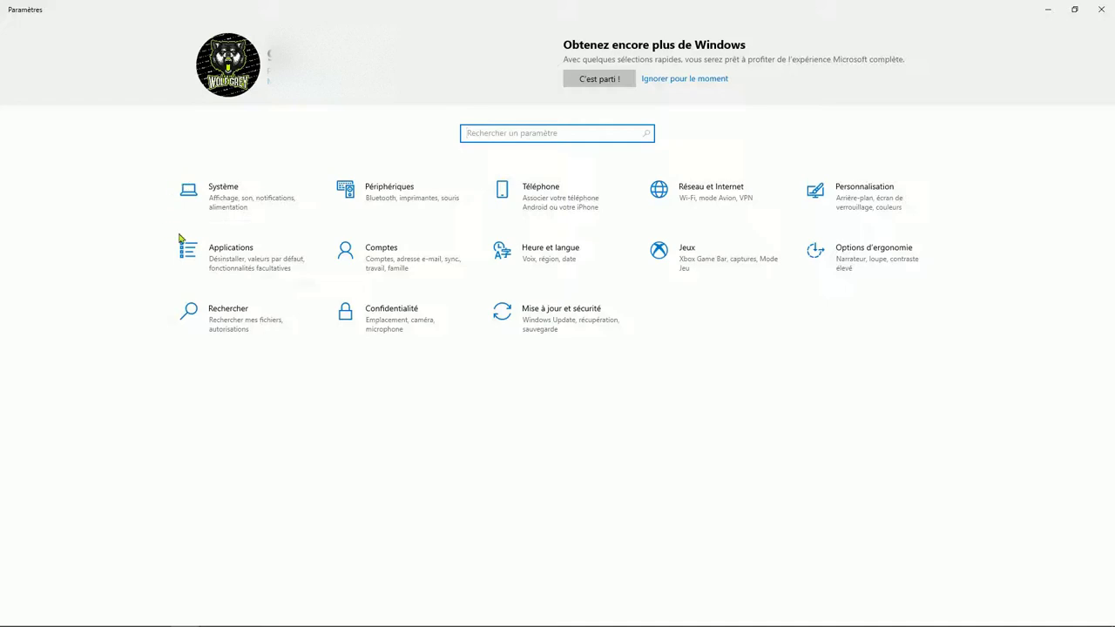
{"action": "left_click", "coordinate": [226, 197]}
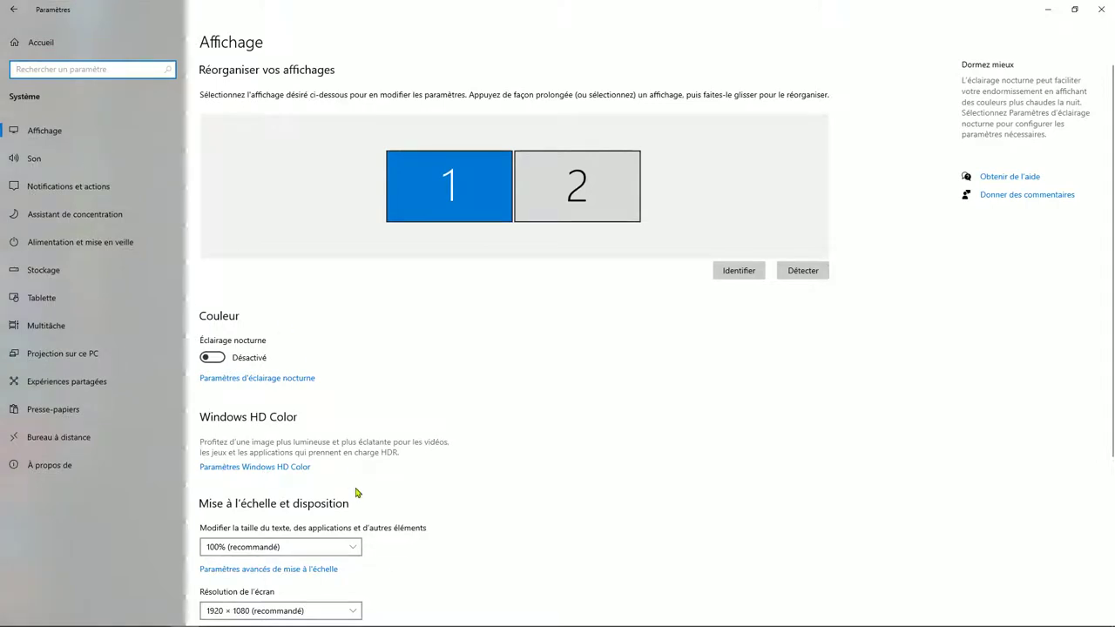
{"action": "scroll", "coordinate": [553, 430], "scroll_direction": "down", "scroll_amount": 5}
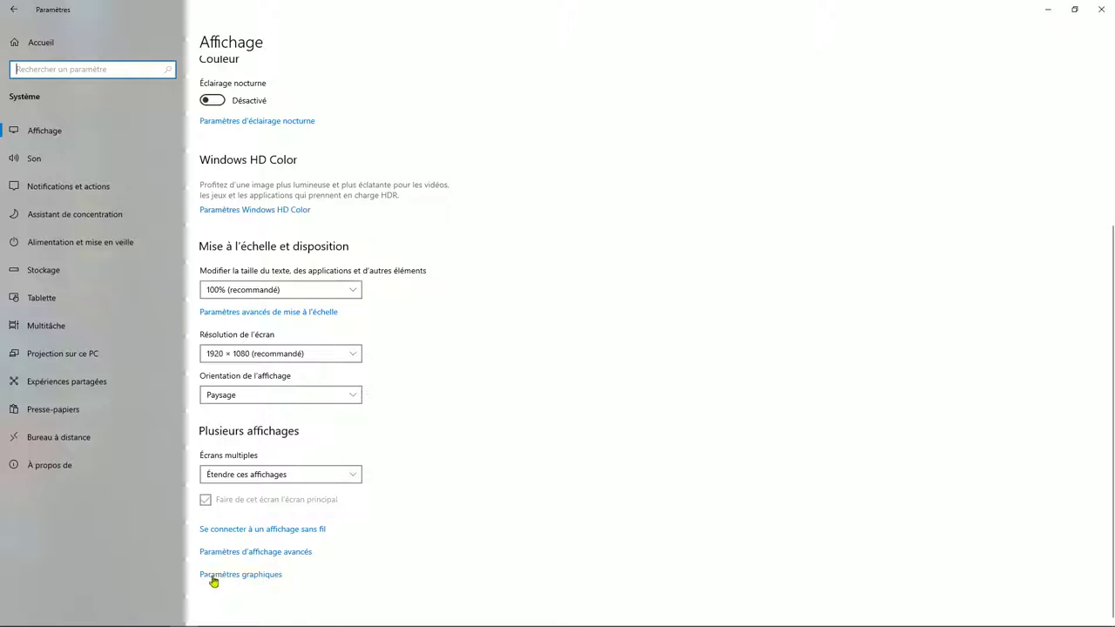
{"action": "left_click", "coordinate": [262, 579]}
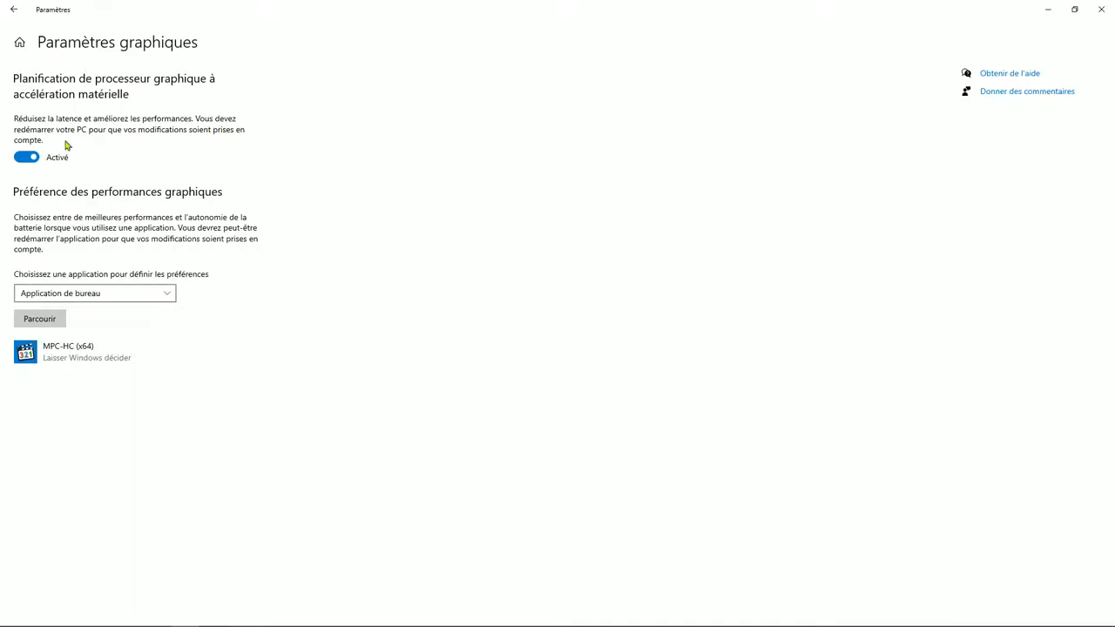
{"action": "left_click", "coordinate": [17, 159]}
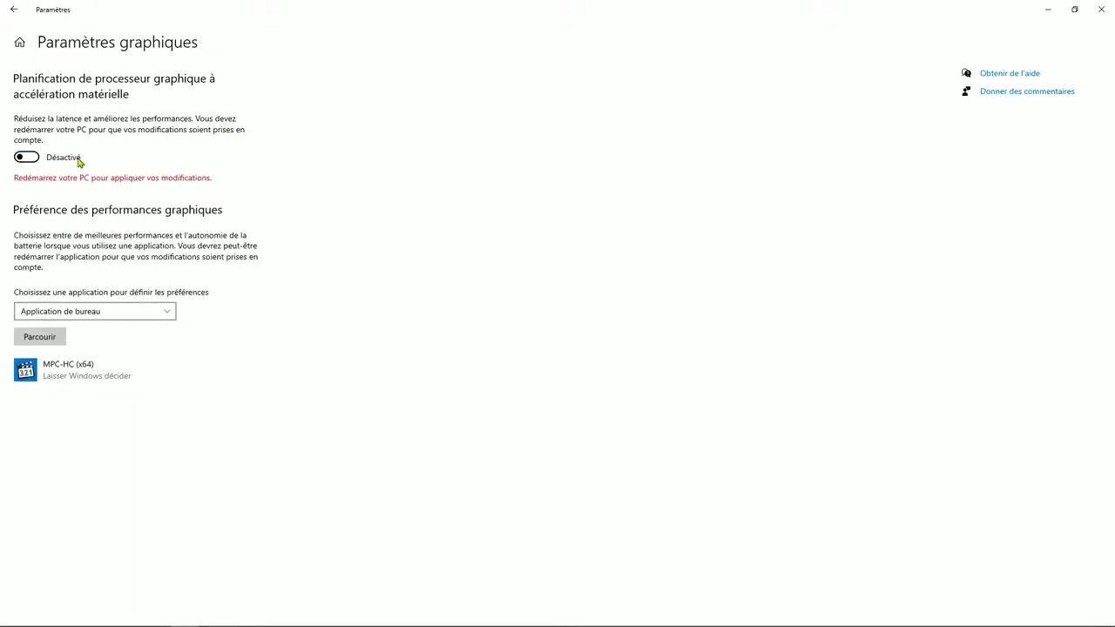
{"action": "left_click", "coordinate": [33, 158]}
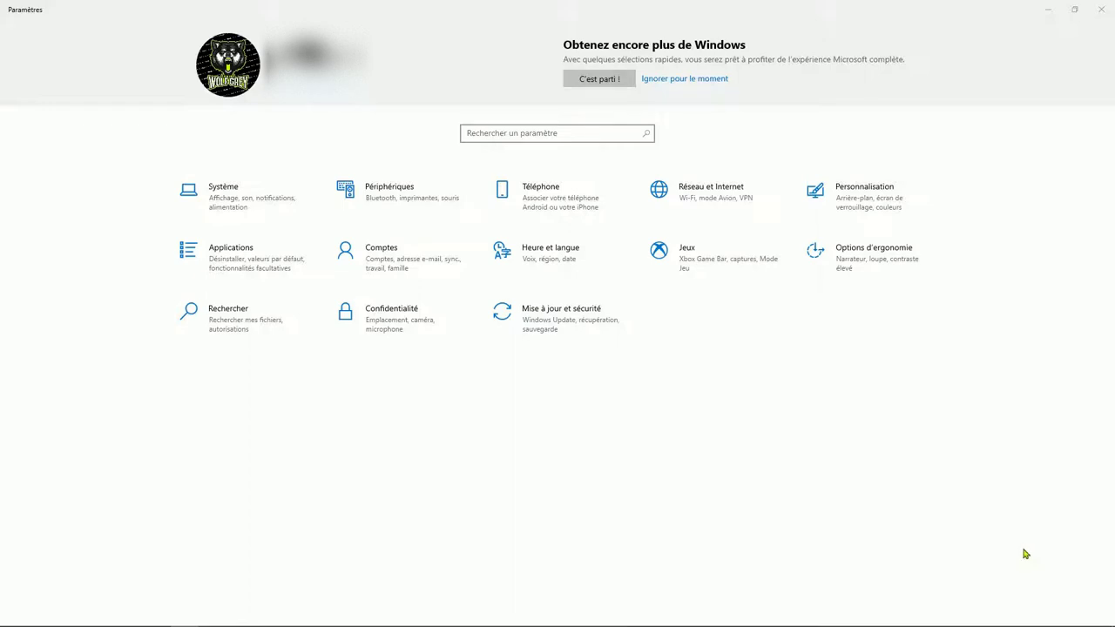
Turn off notifications from apps and other senders in the system settings, and return to the Settings home page
{"action": "left_click", "coordinate": [229, 209]}
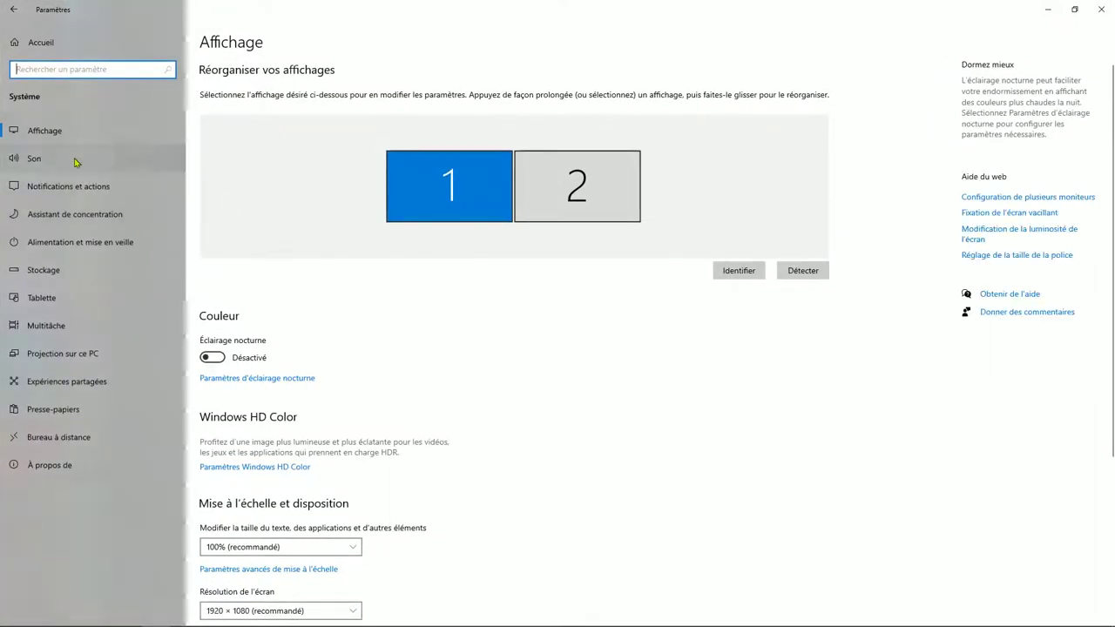
{"action": "left_click", "coordinate": [105, 187]}
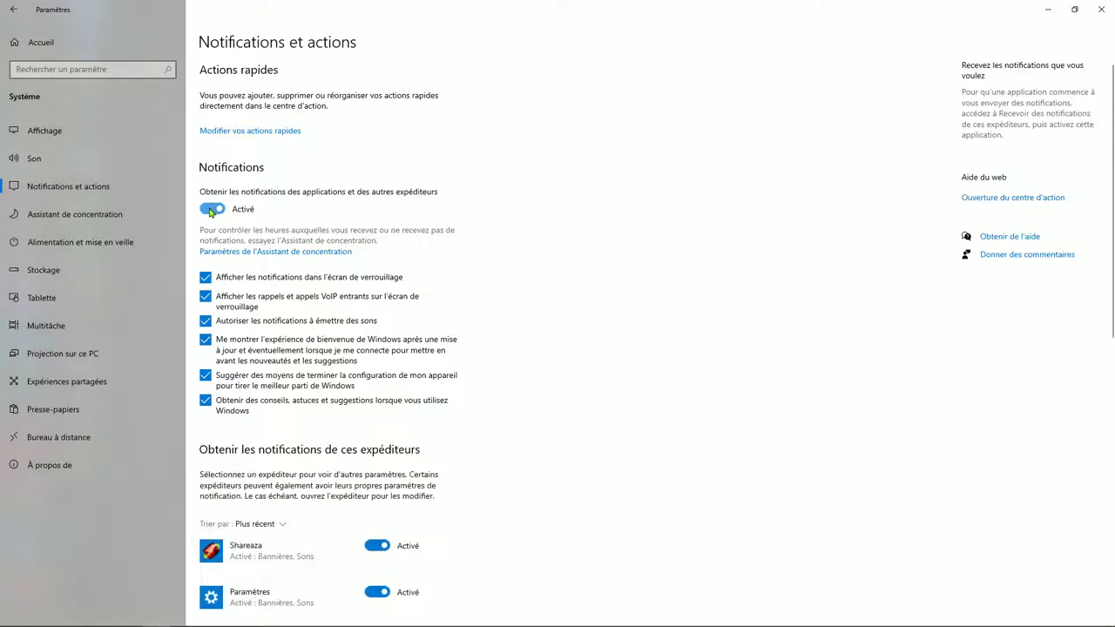
{"action": "left_click", "coordinate": [210, 210]}
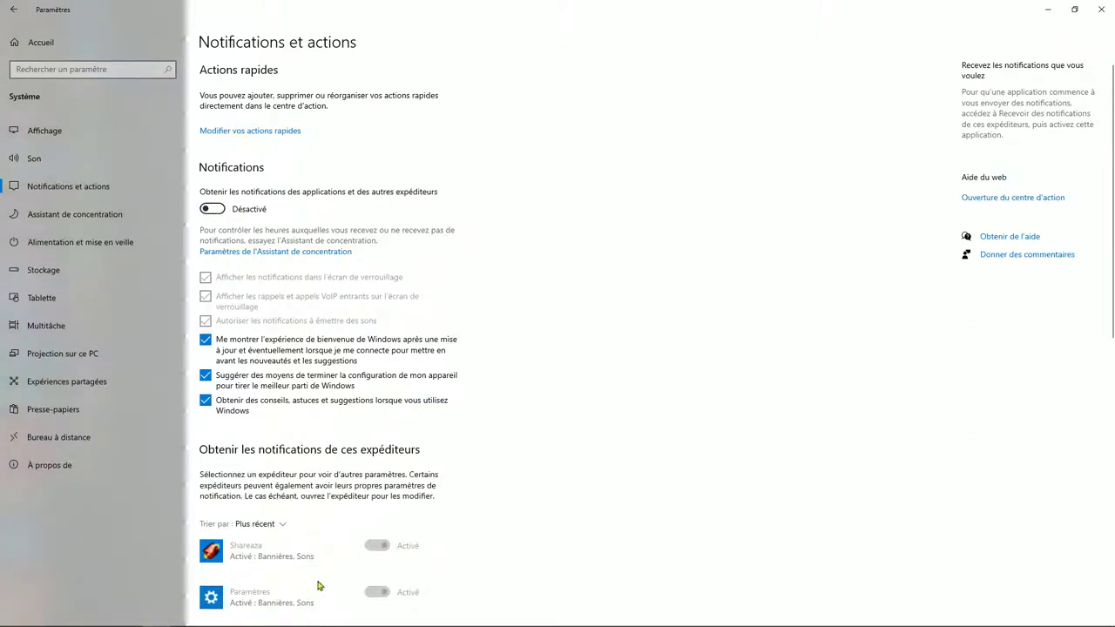
{"action": "left_click", "coordinate": [13, 13]}
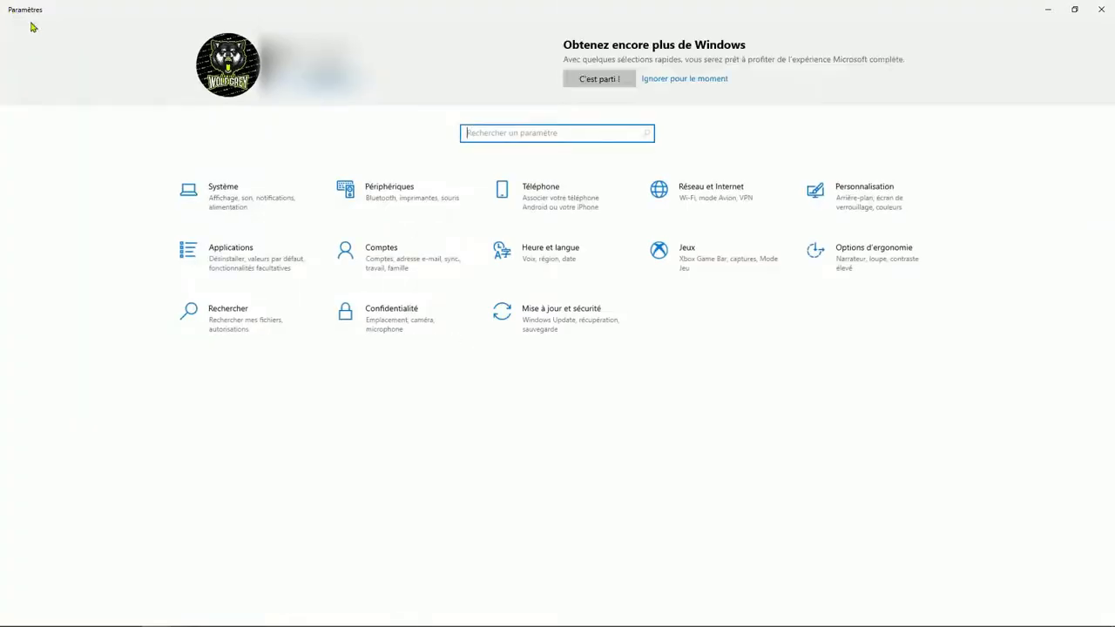
Disable all startup apps: Avira, Cortana, Intel Graphics Command Center, MSI Center, Program, Realtek HD Audio, both Skype entries and the Windows Security notification icon
{"action": "left_click", "coordinate": [230, 262]}
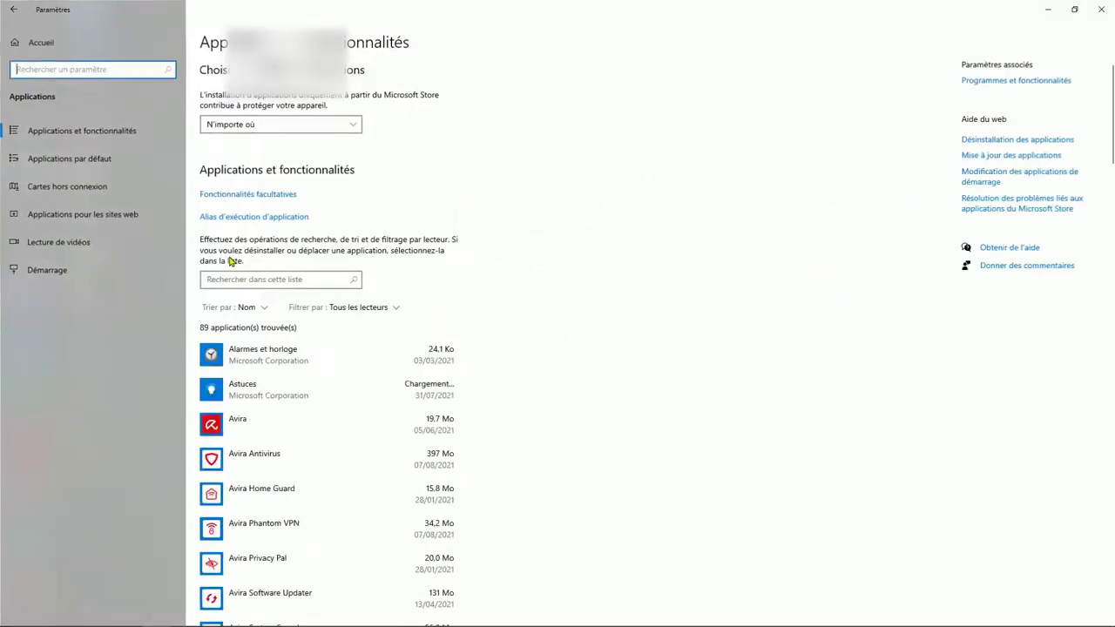
{"action": "left_click", "coordinate": [47, 270]}
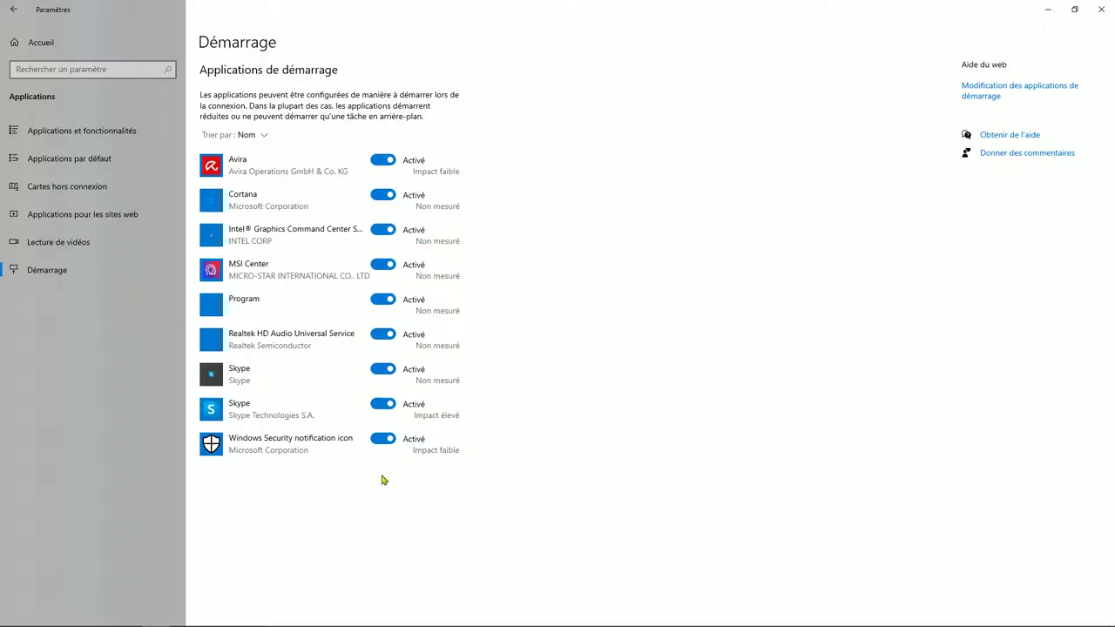
{"action": "left_click", "coordinate": [384, 160]}
{"action": "left_click", "coordinate": [383, 195]}
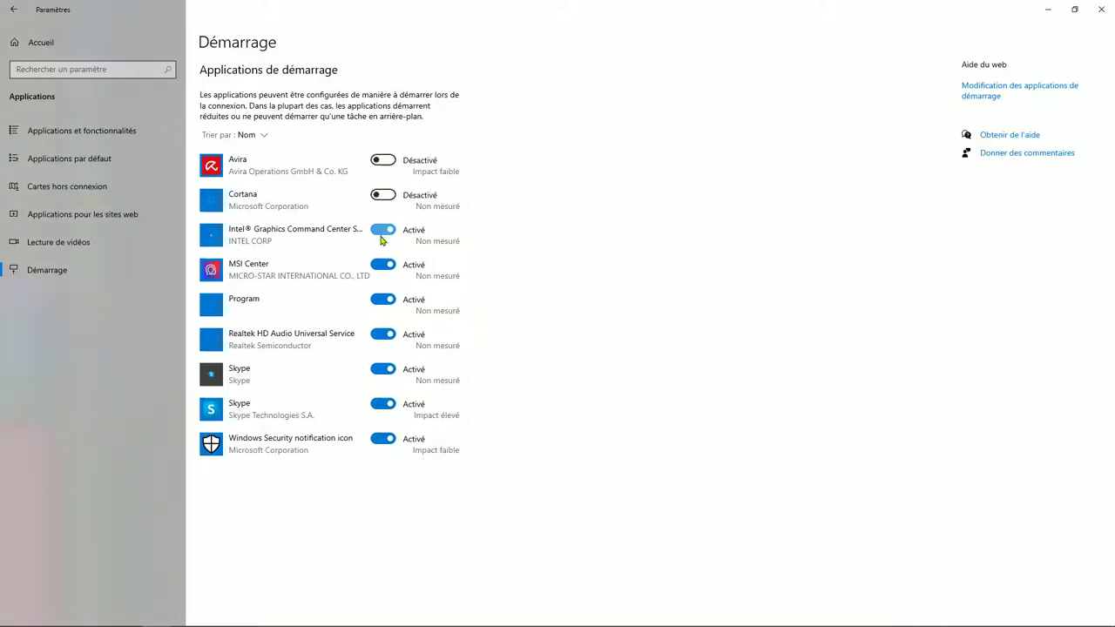
{"action": "left_click", "coordinate": [383, 230]}
{"action": "left_click", "coordinate": [383, 265]}
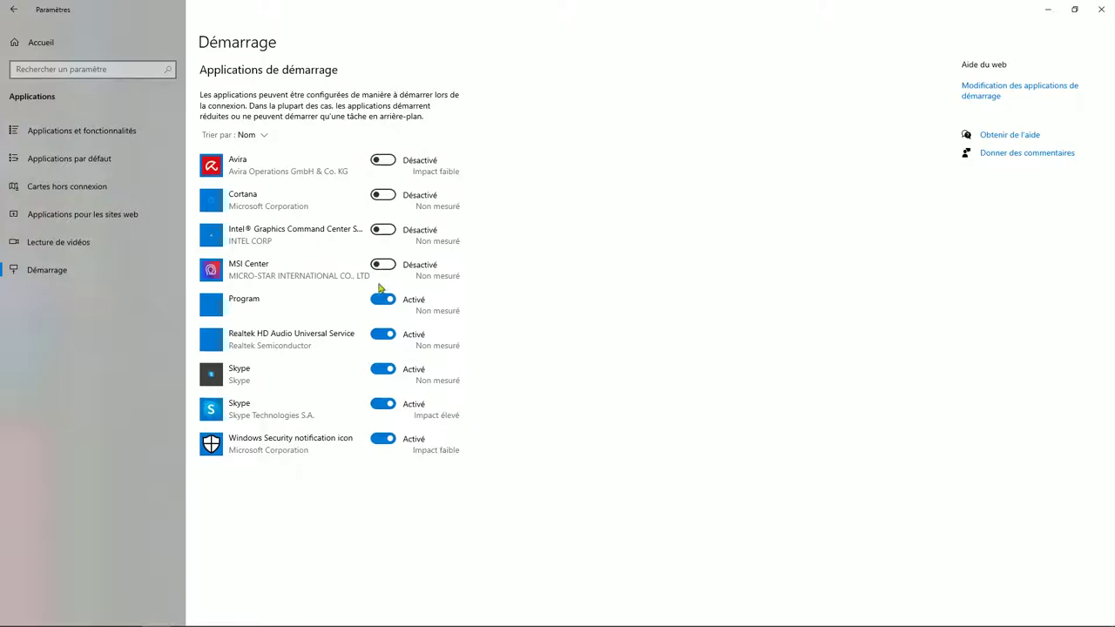
{"action": "left_click", "coordinate": [382, 302]}
{"action": "left_click", "coordinate": [381, 335]}
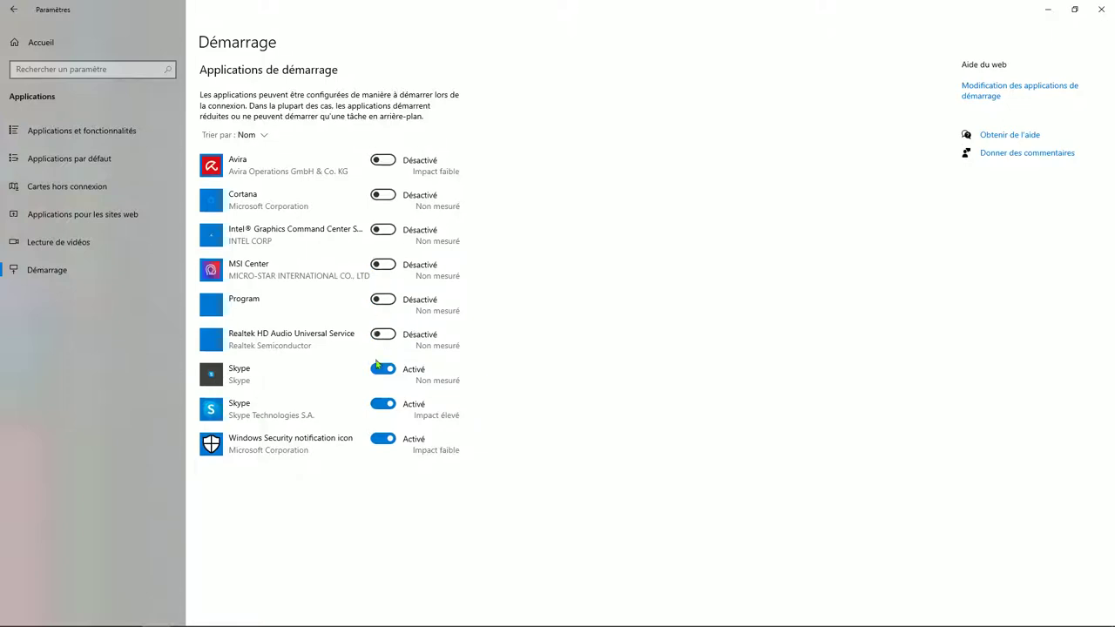
{"action": "left_click", "coordinate": [378, 369]}
{"action": "left_click", "coordinate": [382, 404]}
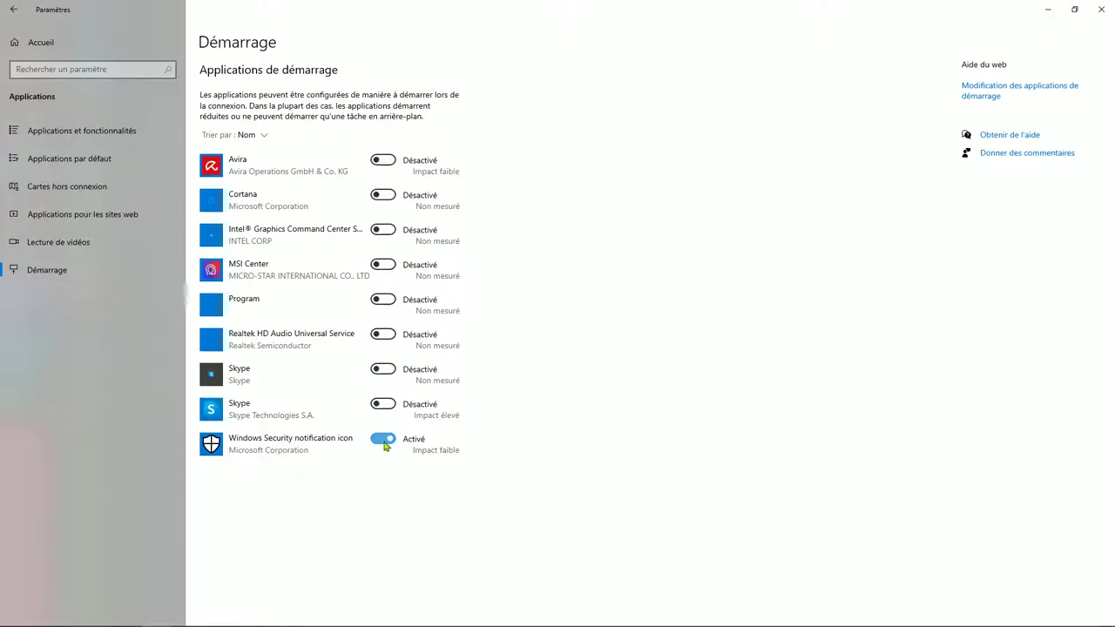
{"action": "left_click", "coordinate": [383, 443]}
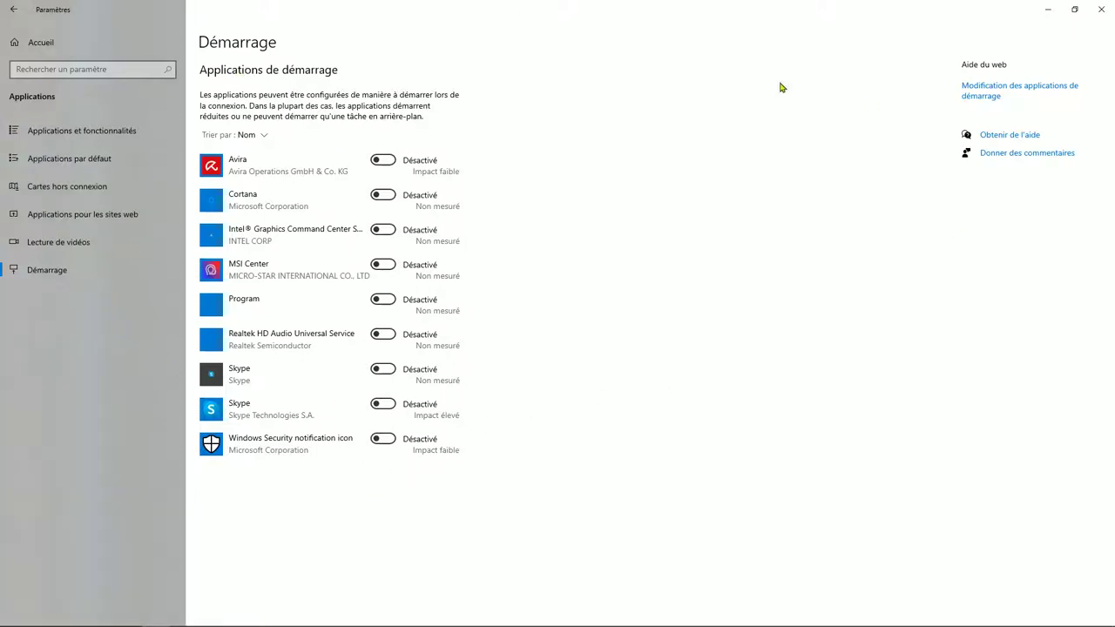
{"action": "left_click", "coordinate": [14, 13]}
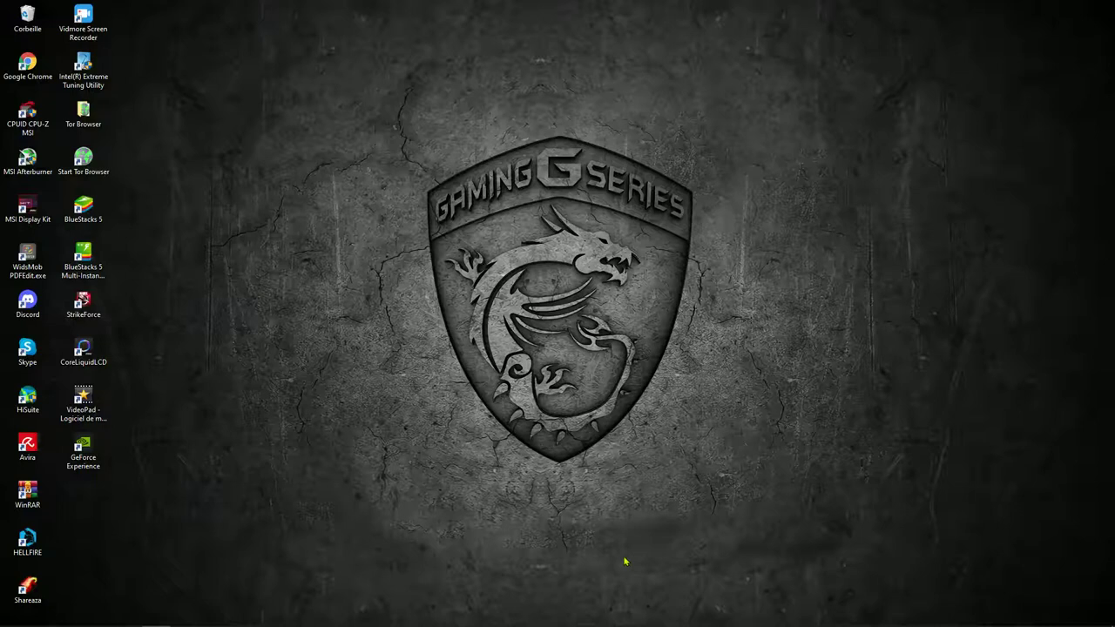
Close the stray File Explorer window and open the temporary files folder by running %temp%
{"action": "key", "text": "super+r"}
{"action": "key", "text": "Return"}
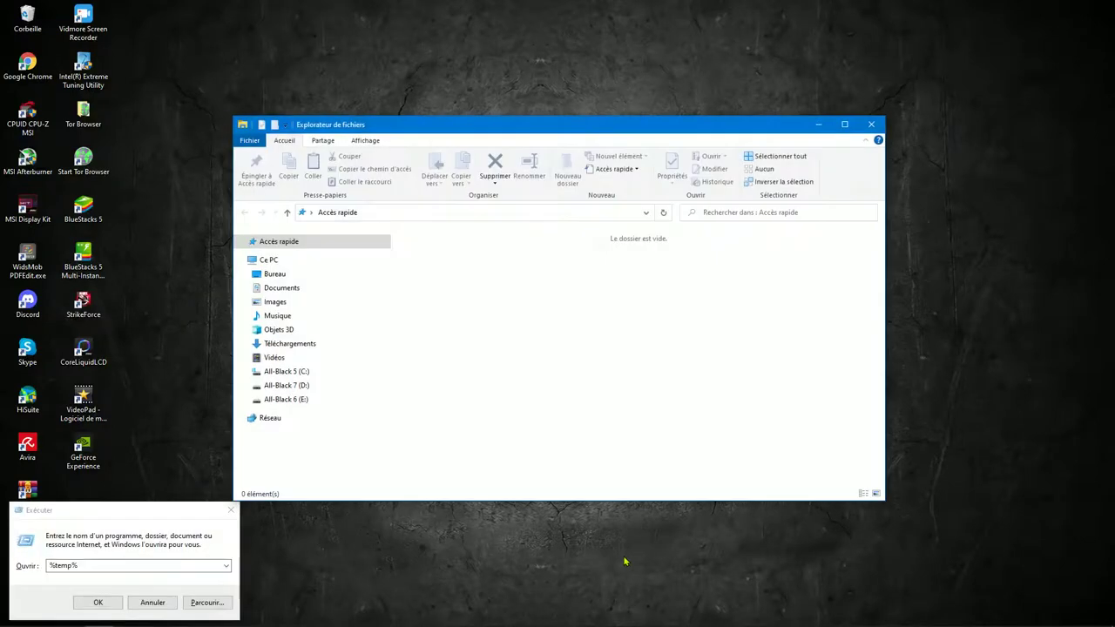
{"action": "left_click", "coordinate": [871, 124]}
{"action": "left_click_drag", "start_coordinate": [56, 514], "coordinate": [543, 336]}
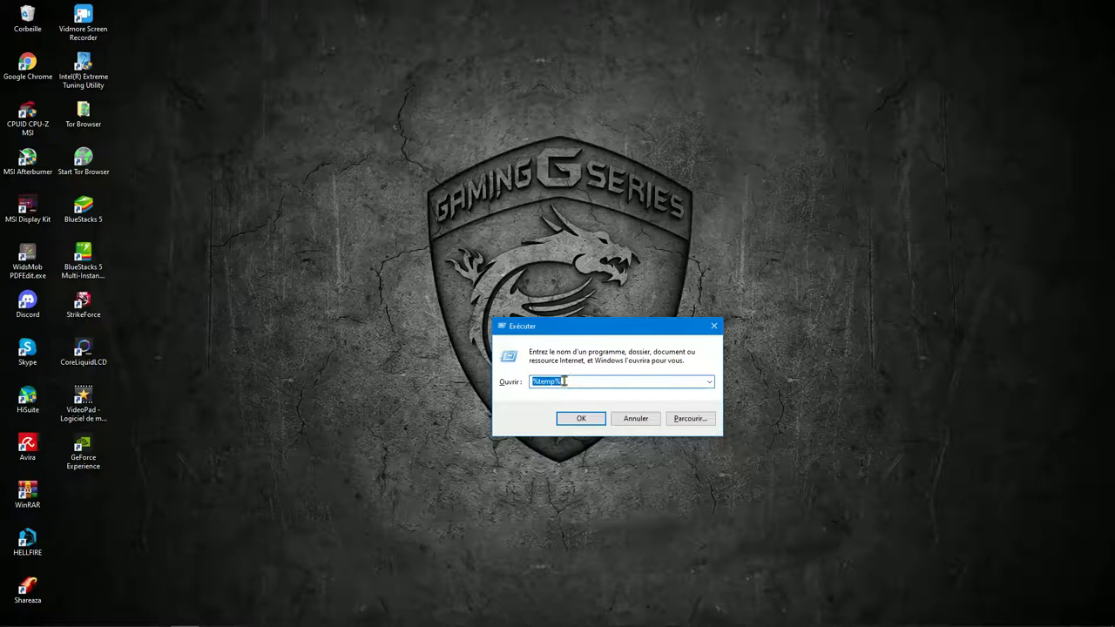
{"action": "left_click", "coordinate": [587, 421]}
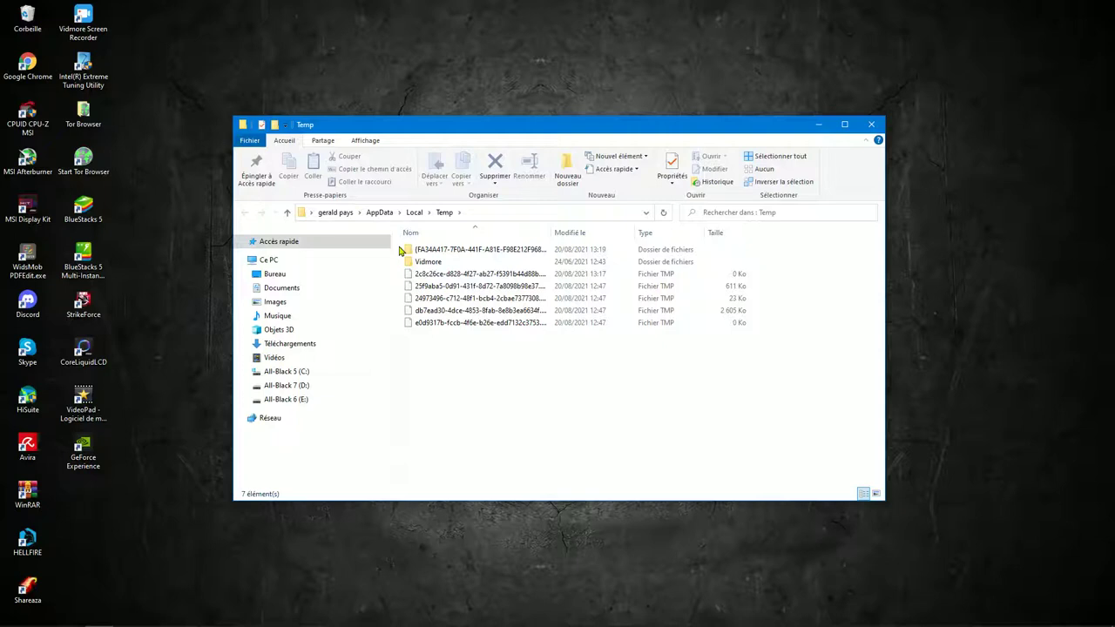
Delete all files and folders in the Temp folder, retrying the deletion for items in use
{"action": "left_click_drag", "start_coordinate": [399, 251], "coordinate": [511, 331]}
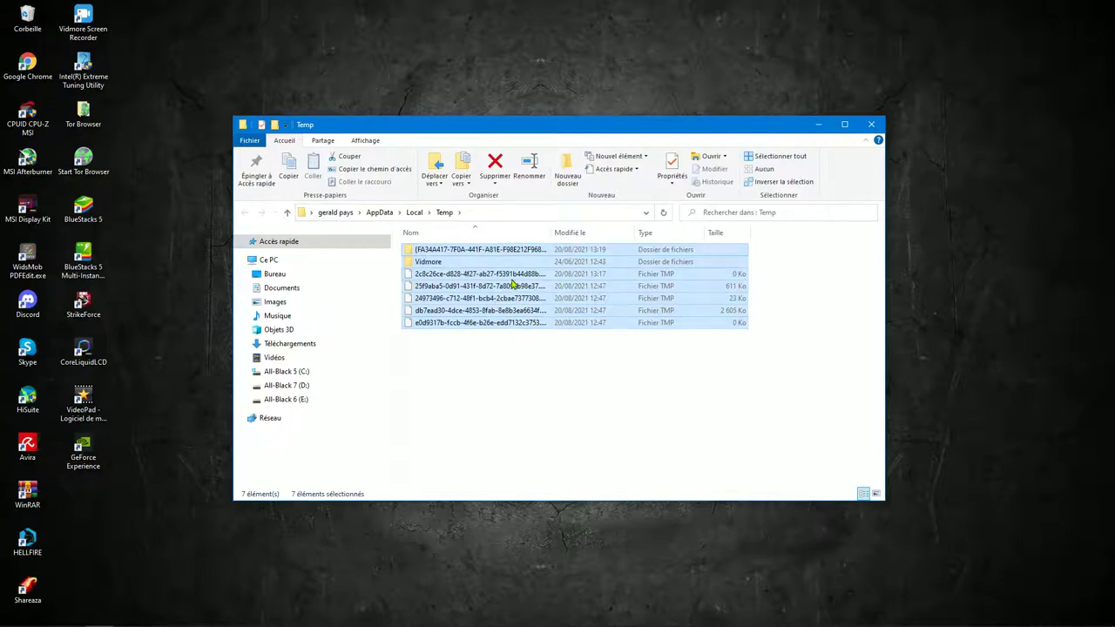
{"action": "right_click", "coordinate": [512, 292]}
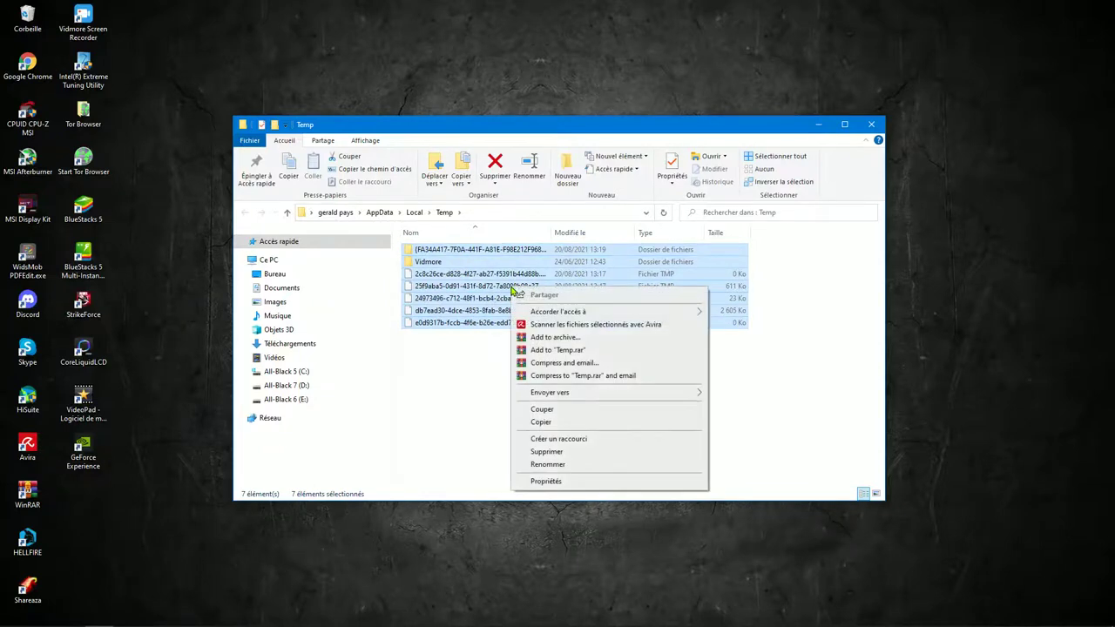
{"action": "left_click", "coordinate": [564, 454]}
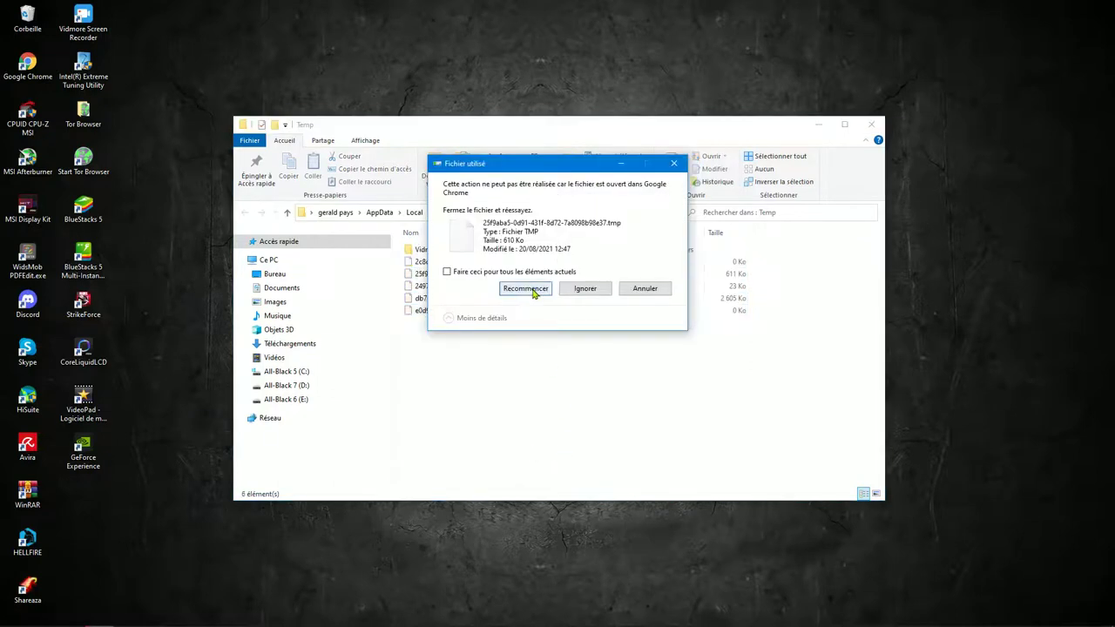
{"action": "left_click", "coordinate": [447, 272]}
{"action": "left_click", "coordinate": [525, 289]}
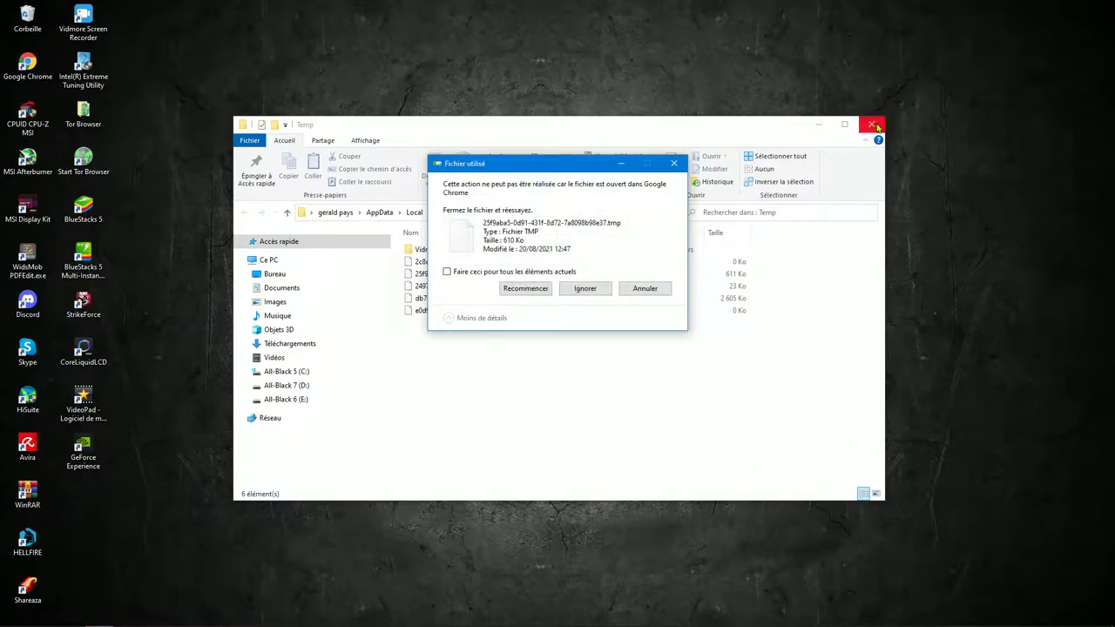
{"action": "mouse_move", "coordinate": [745, 614]}
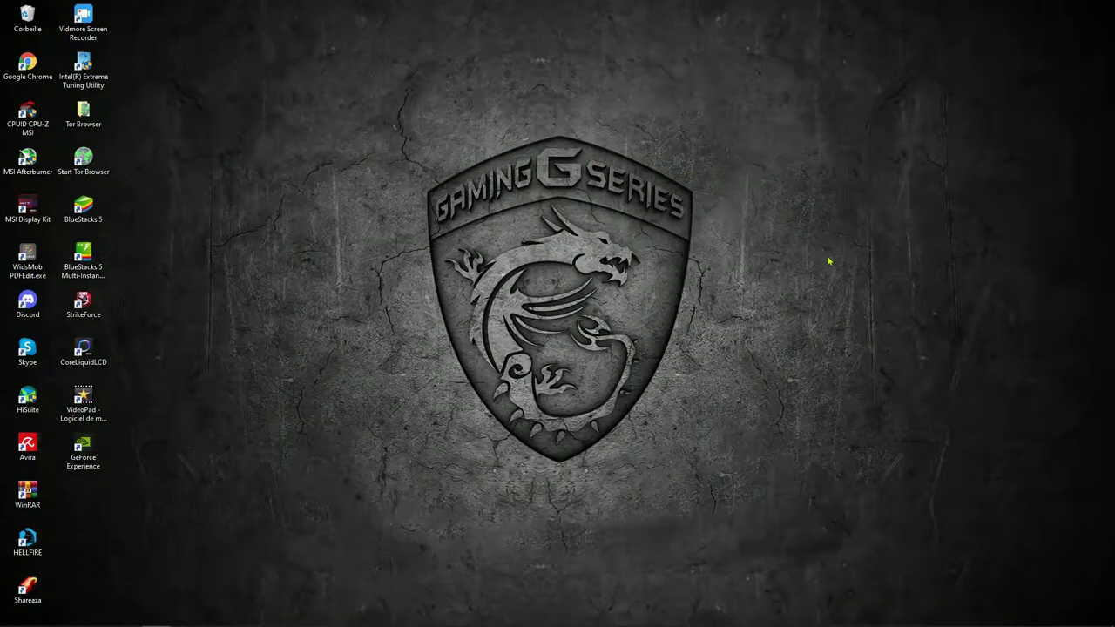
Open the NVIDIA Control Panel from the desktop and go to the desktop size and position settings
{"action": "right_click", "coordinate": [758, 207]}
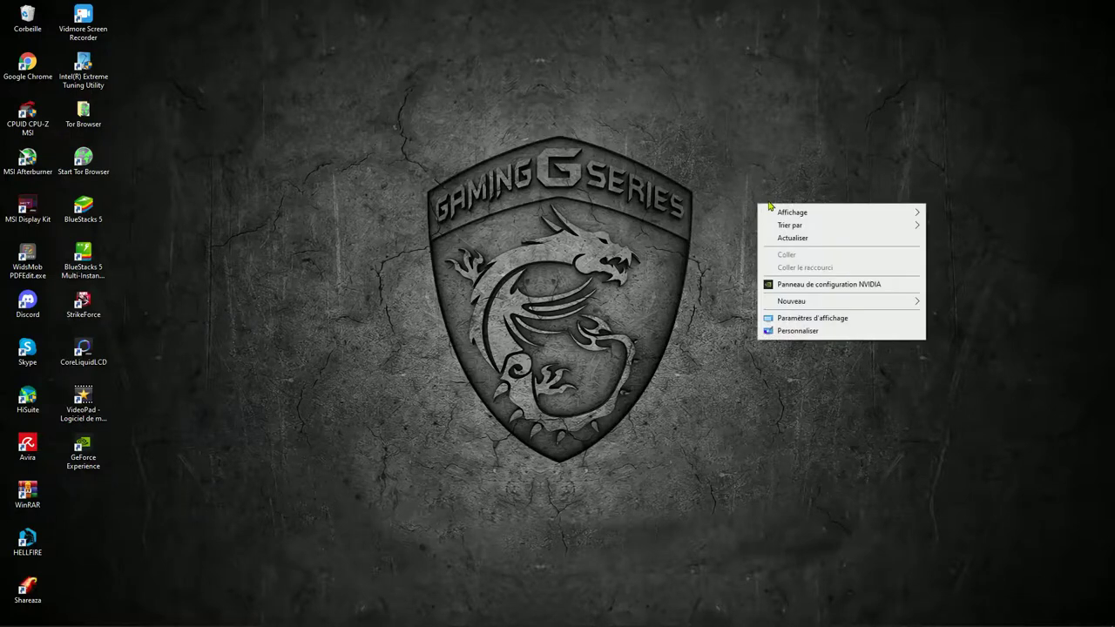
{"action": "left_click", "coordinate": [814, 287]}
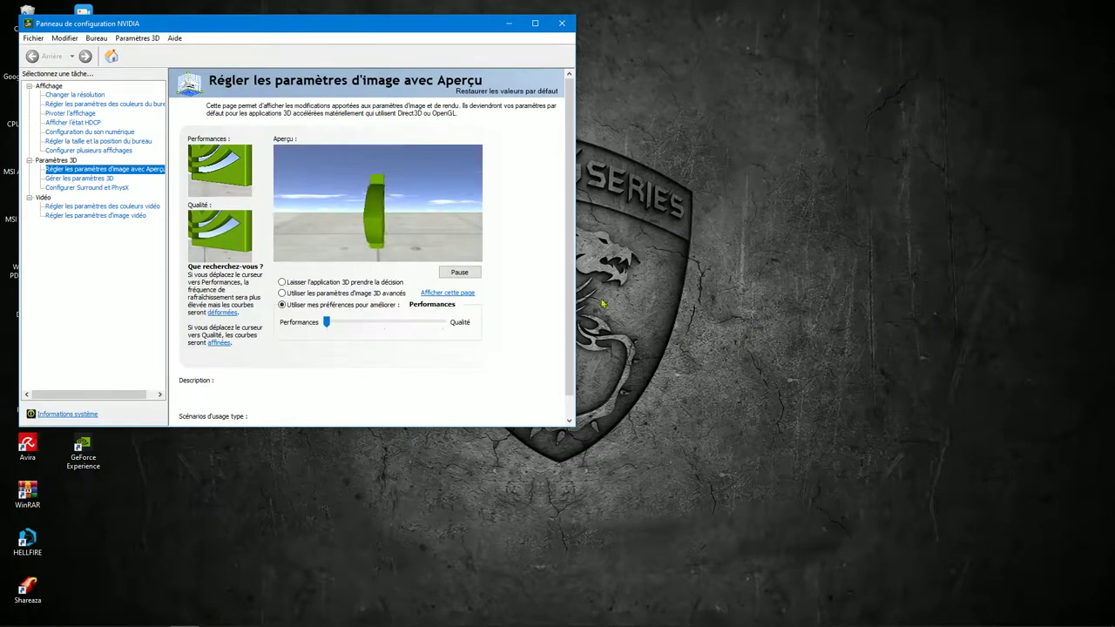
{"action": "left_click", "coordinate": [109, 143]}
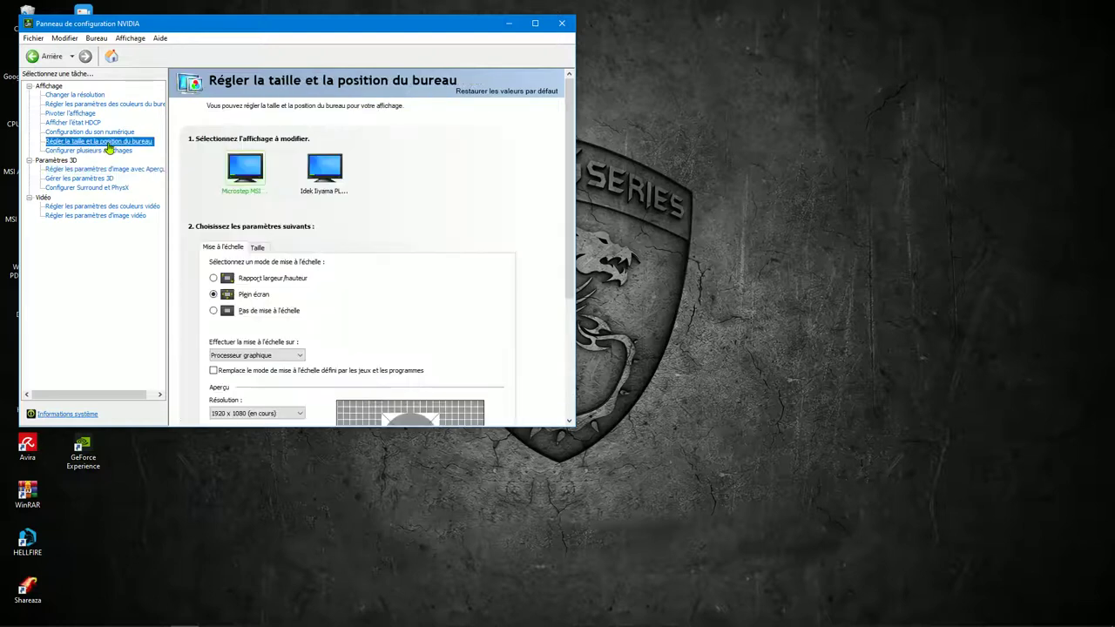
Switch the device performing the scaling to Affichage, return it to Processeur graphique, and apply the setting
{"action": "scroll", "coordinate": [300, 254], "scroll_direction": "down", "scroll_amount": 1}
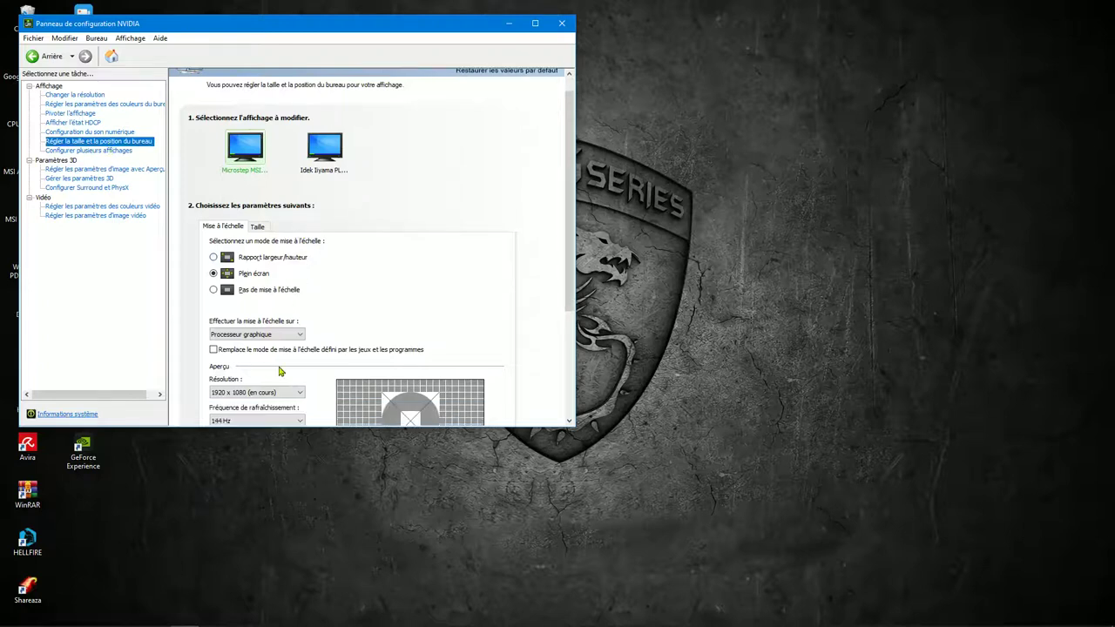
{"action": "left_click", "coordinate": [295, 337]}
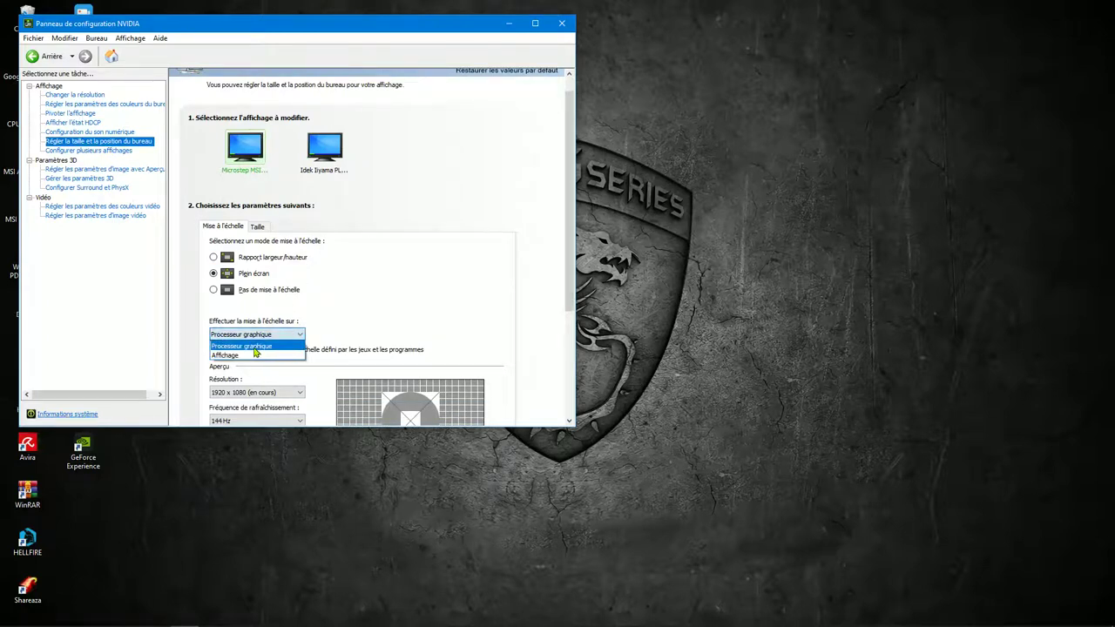
{"action": "left_click", "coordinate": [254, 355]}
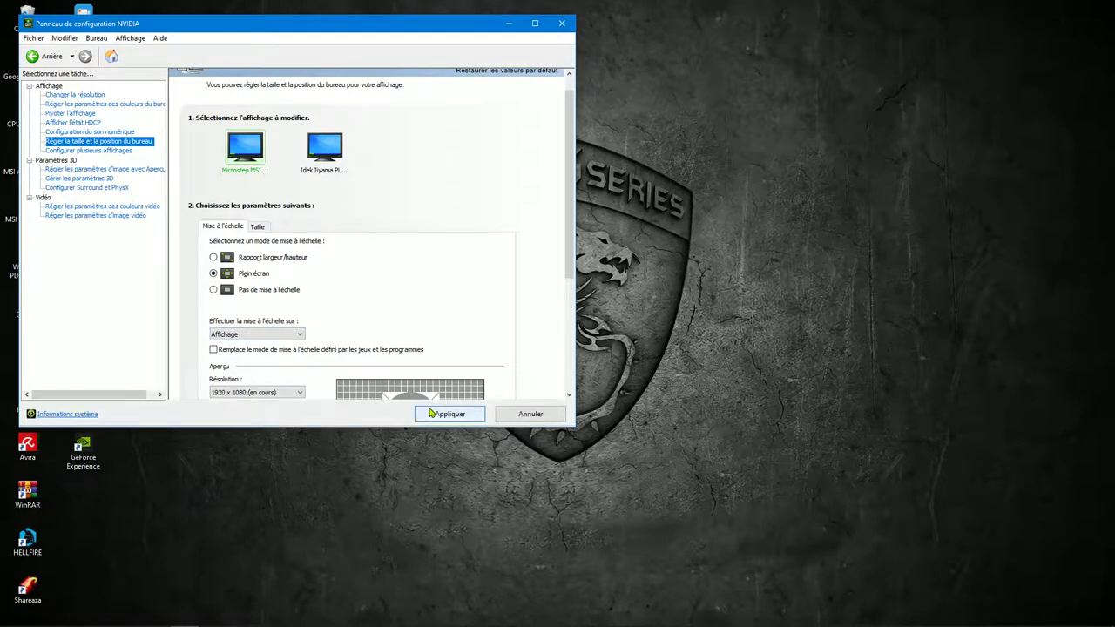
{"action": "left_click", "coordinate": [299, 337]}
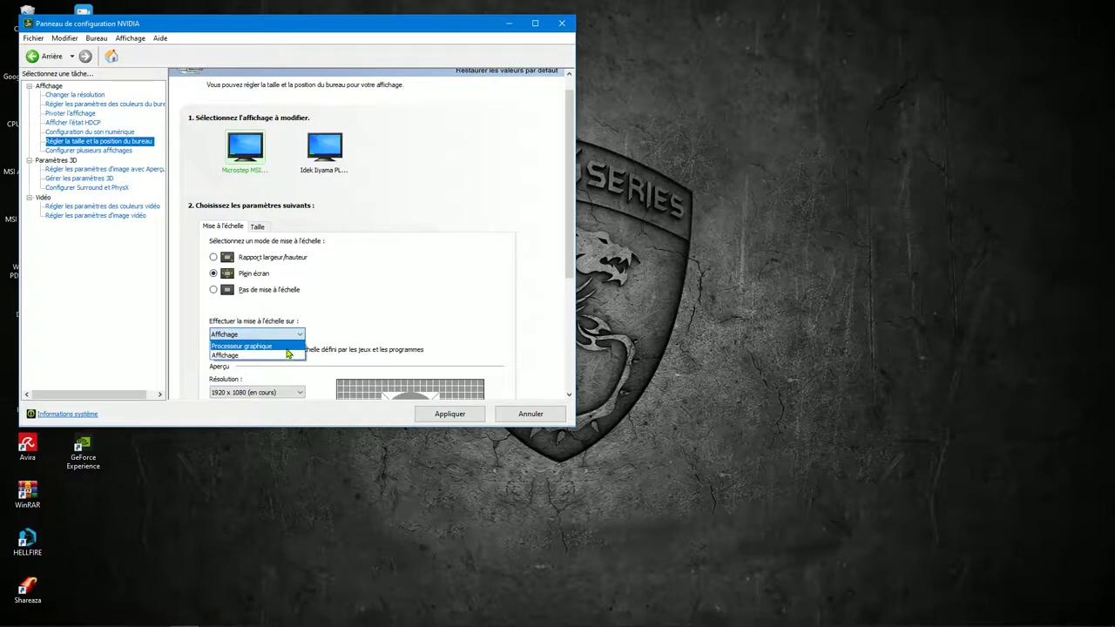
{"action": "left_click", "coordinate": [288, 347]}
{"action": "left_click", "coordinate": [437, 415]}
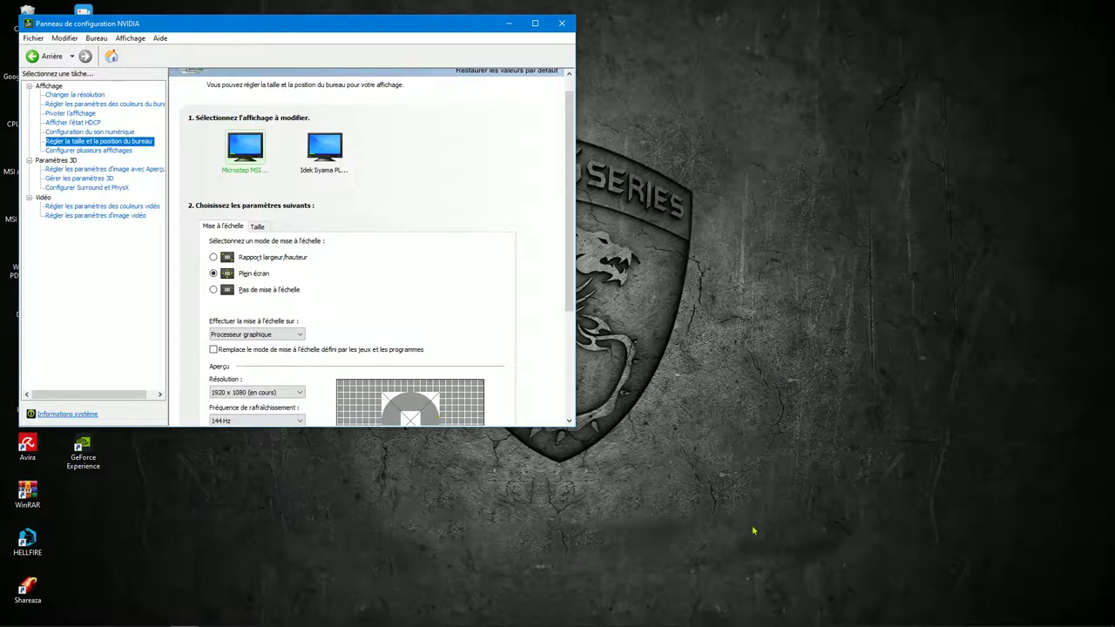
{"action": "scroll", "coordinate": [464, 353], "scroll_direction": "down", "scroll_amount": 3}
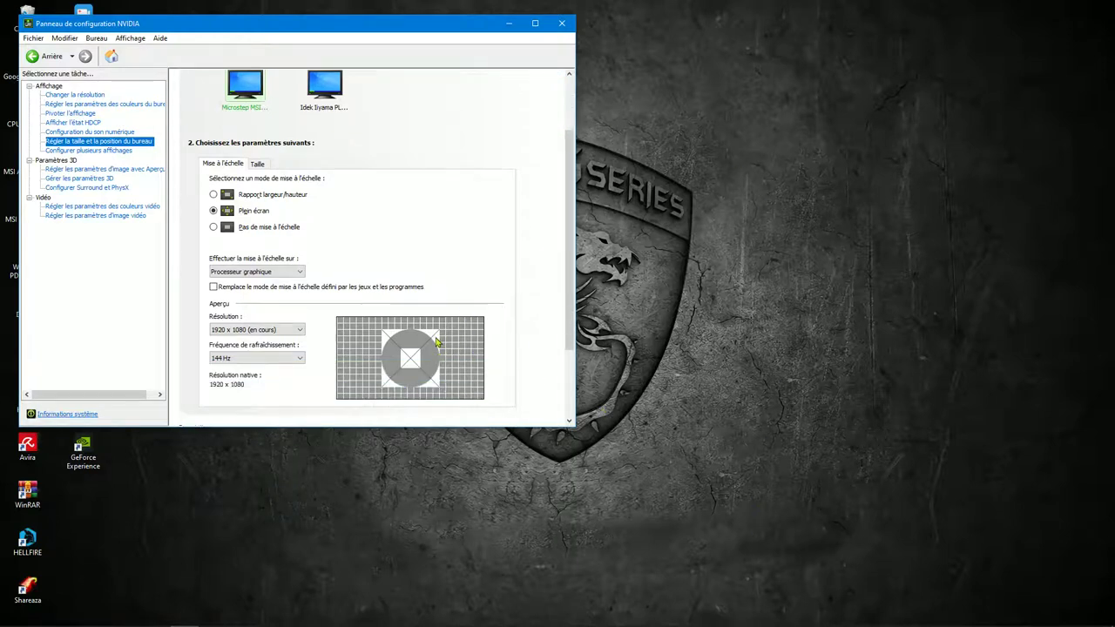
{"action": "scroll", "coordinate": [449, 312], "scroll_direction": "up", "scroll_amount": 1}
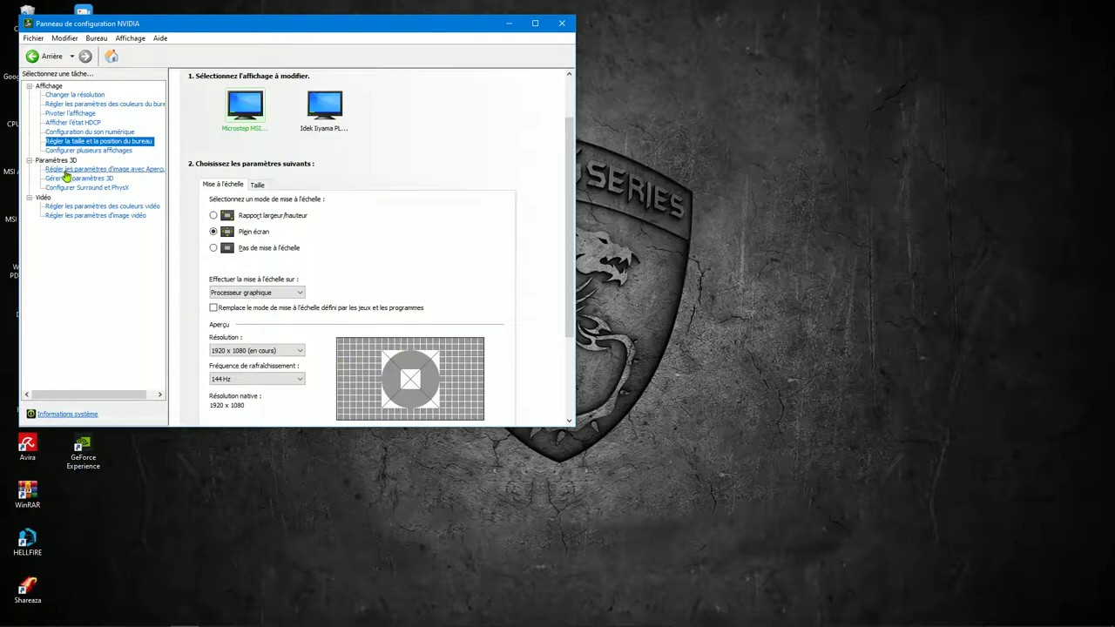
In the image settings with preview, choose to use own preferences with the emphasis on Performances and apply
{"action": "left_click", "coordinate": [148, 171]}
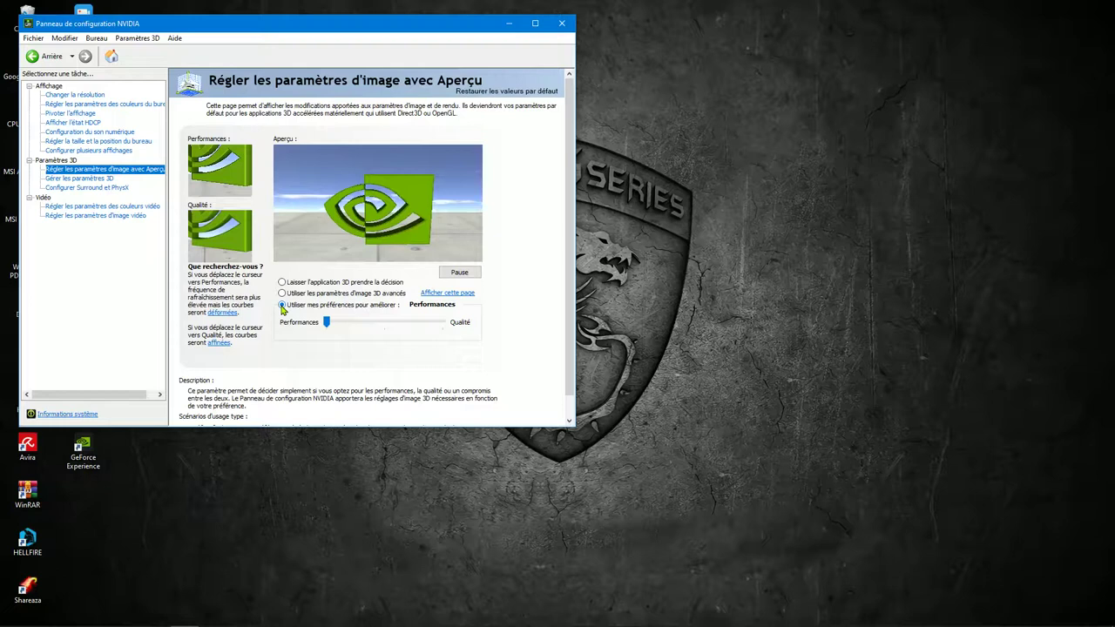
{"action": "left_click", "coordinate": [282, 306]}
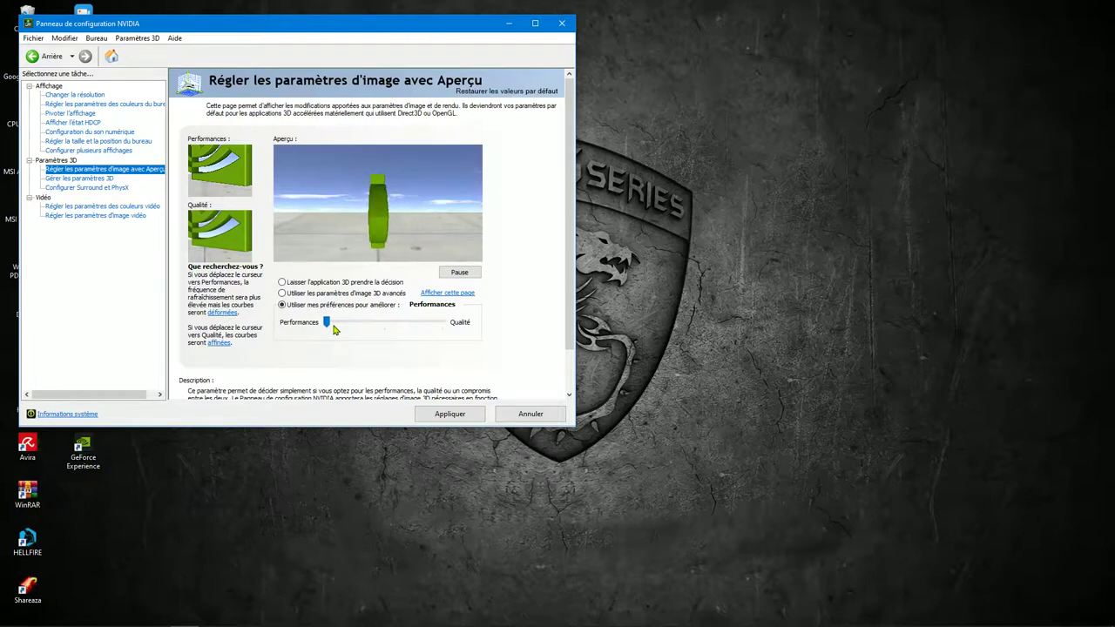
{"action": "left_click", "coordinate": [460, 416]}
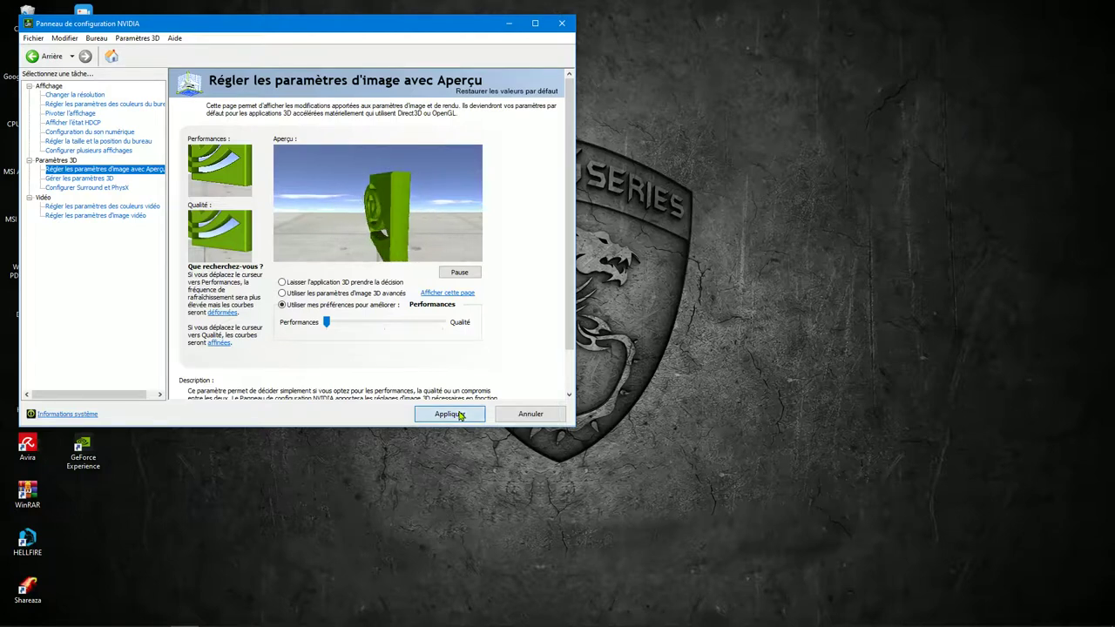
{"action": "left_click", "coordinate": [329, 247]}
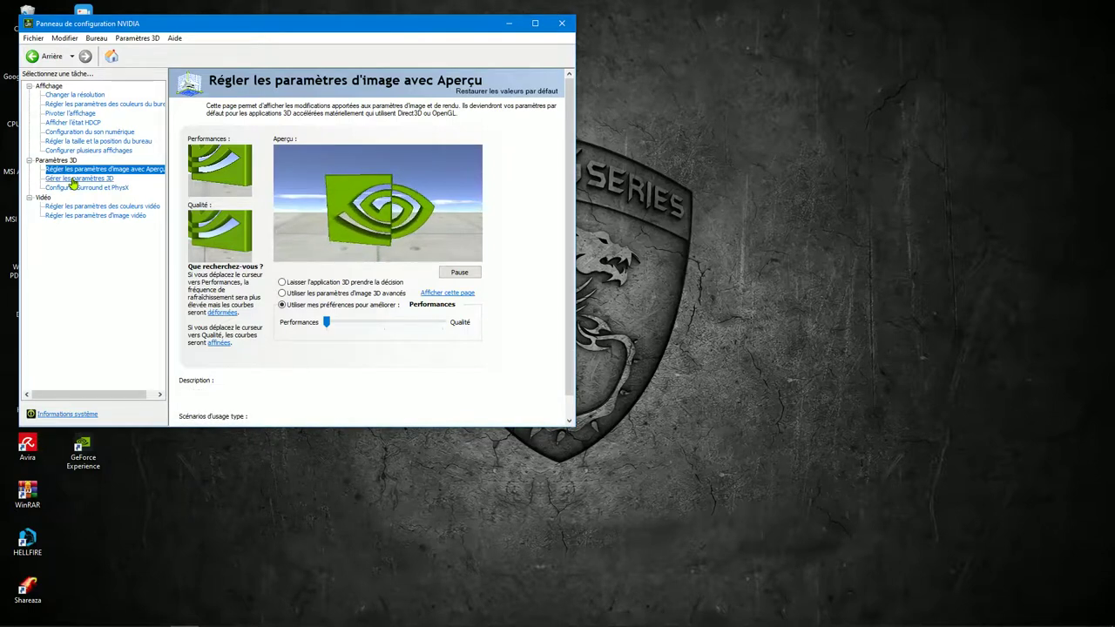
In the global 3D settings, set the texture filtering quality to Hautes performances
{"action": "left_click", "coordinate": [77, 178]}
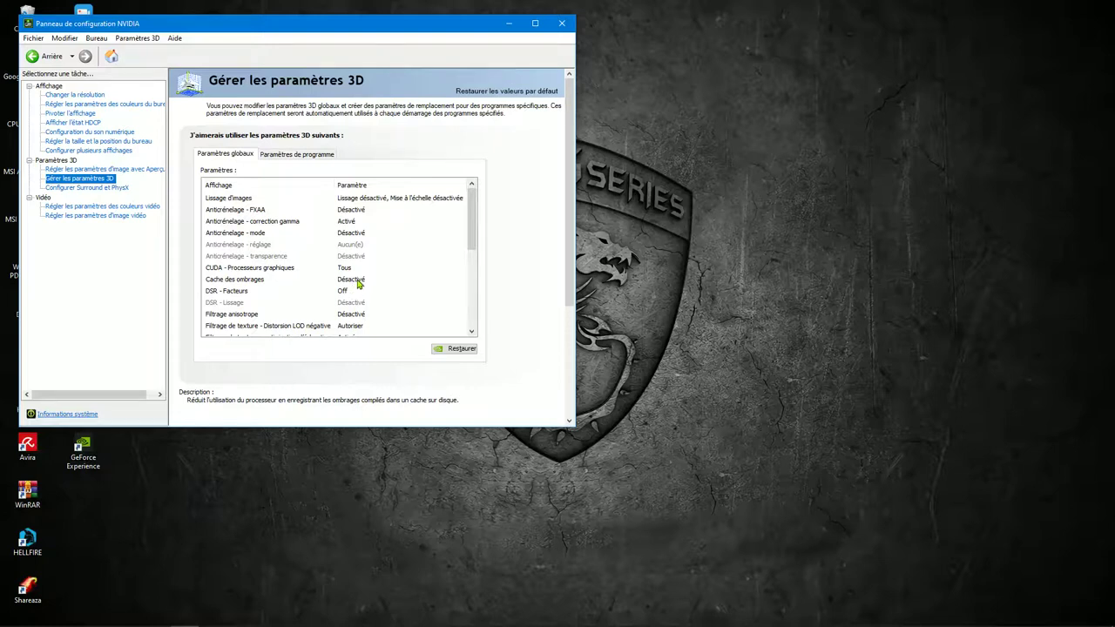
{"action": "scroll", "coordinate": [358, 284], "scroll_direction": "down", "scroll_amount": 1}
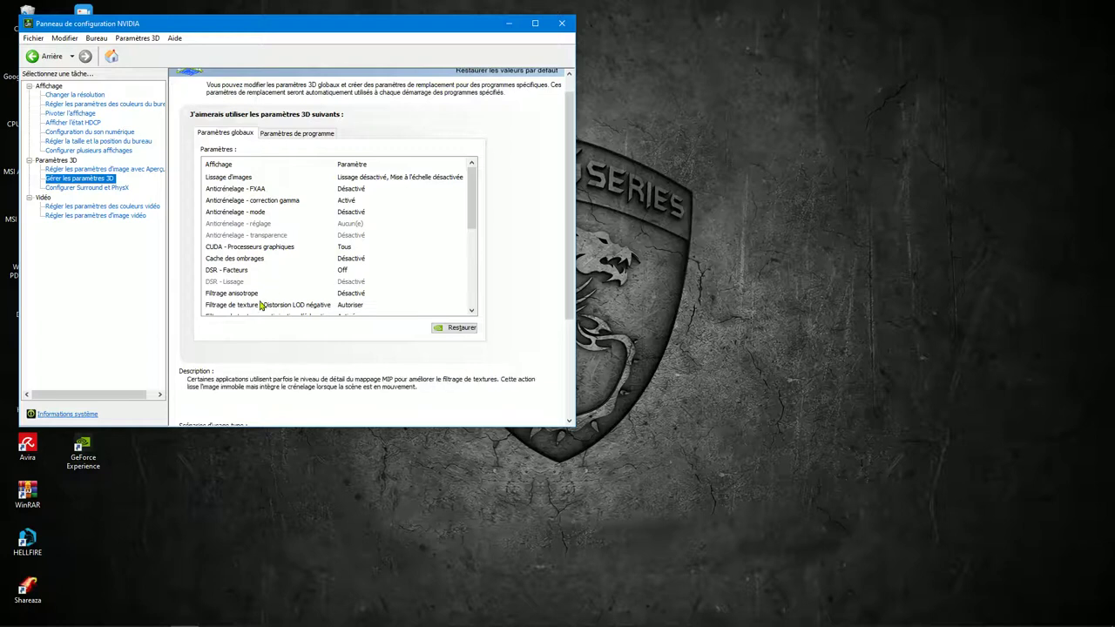
{"action": "left_click_drag", "start_coordinate": [477, 226], "coordinate": [476, 247]}
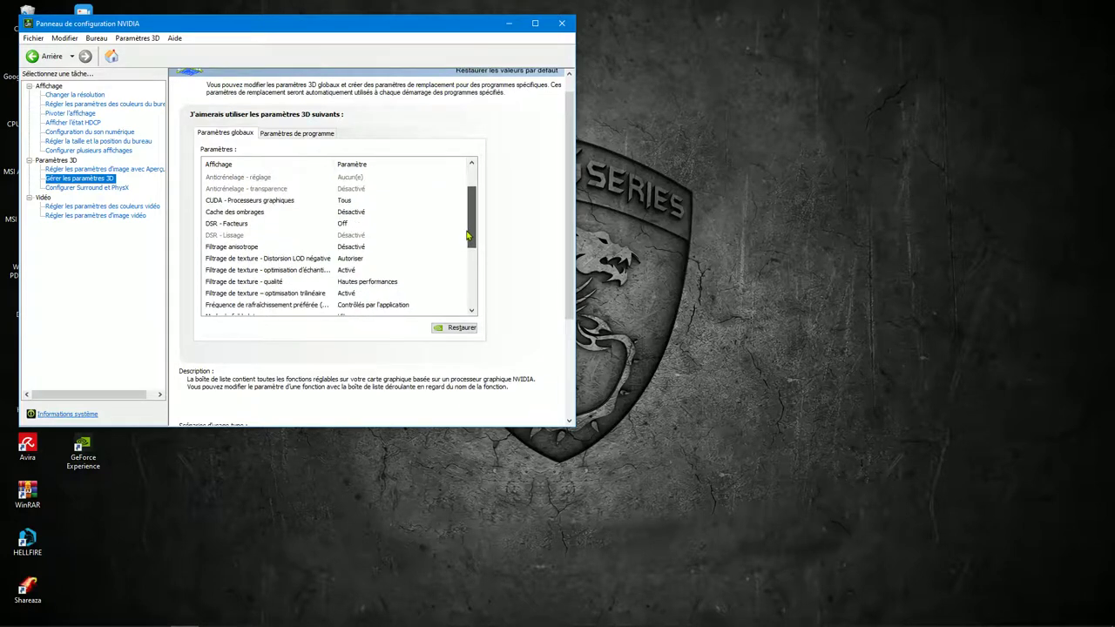
{"action": "left_click", "coordinate": [348, 286]}
{"action": "left_click", "coordinate": [353, 284]}
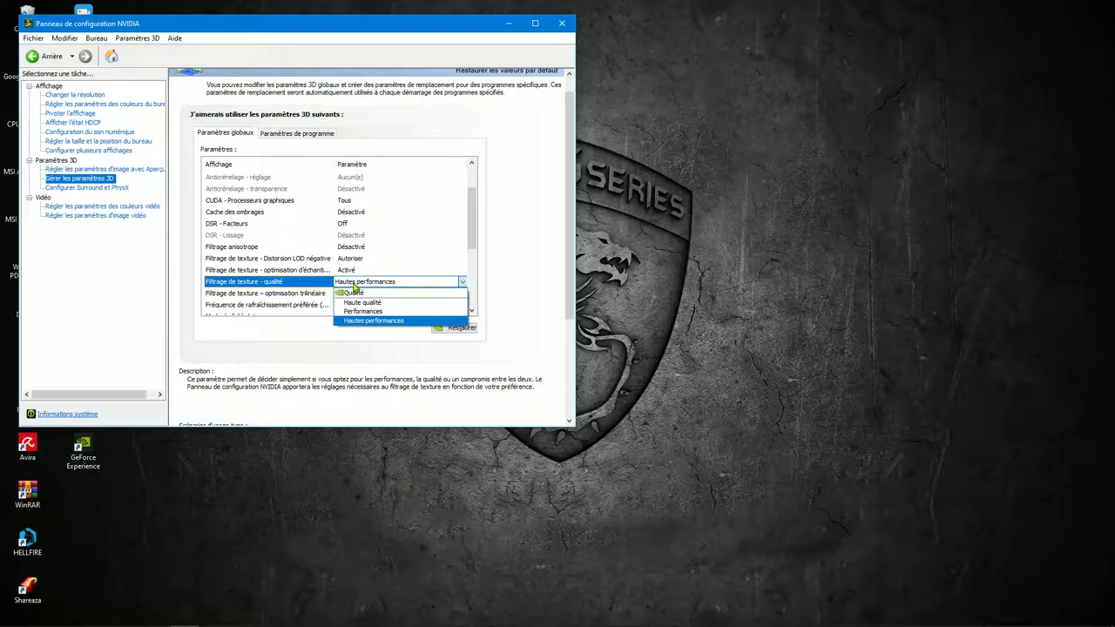
{"action": "left_click", "coordinate": [363, 322]}
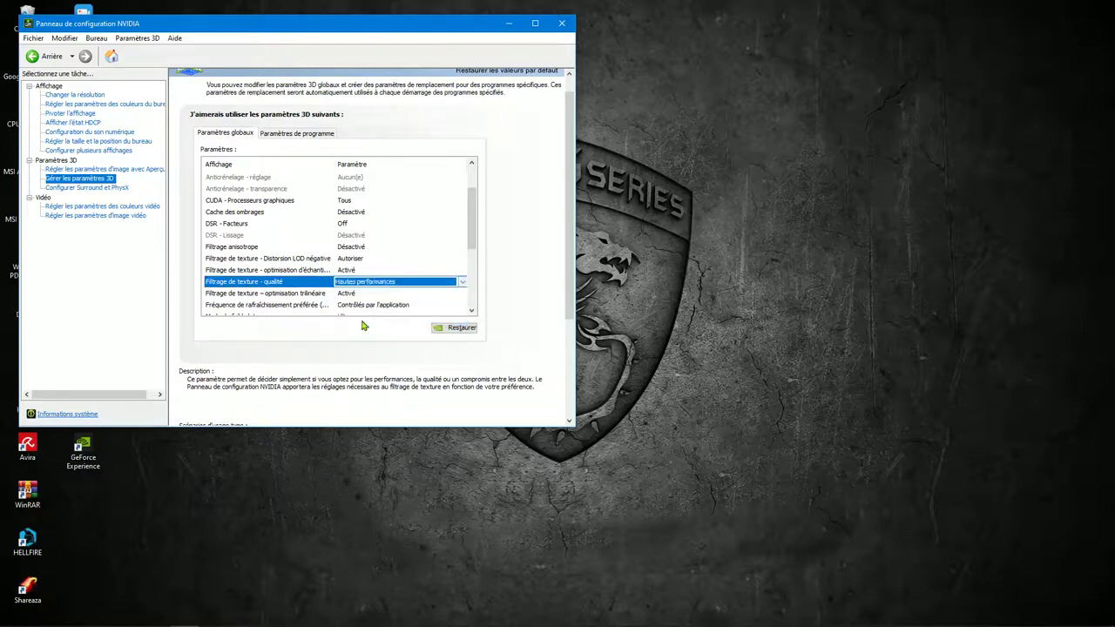
{"action": "left_click", "coordinate": [384, 282]}
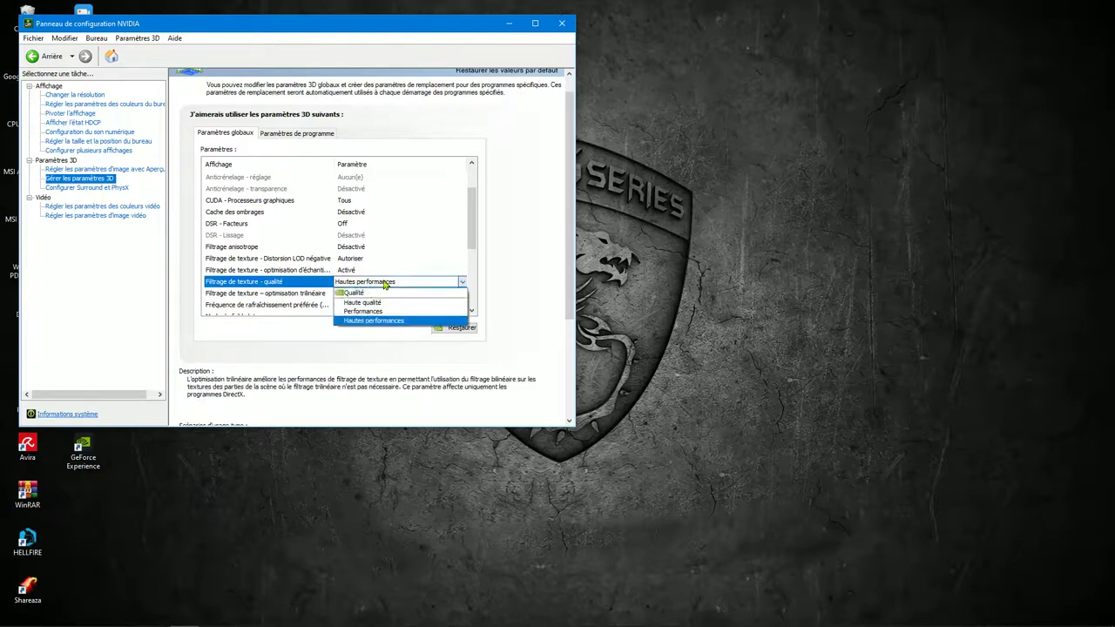
Set the low latency mode to Ultra in the global 3D settings and leave the control panel window
{"action": "left_click", "coordinate": [475, 255]}
{"action": "left_click", "coordinate": [475, 278]}
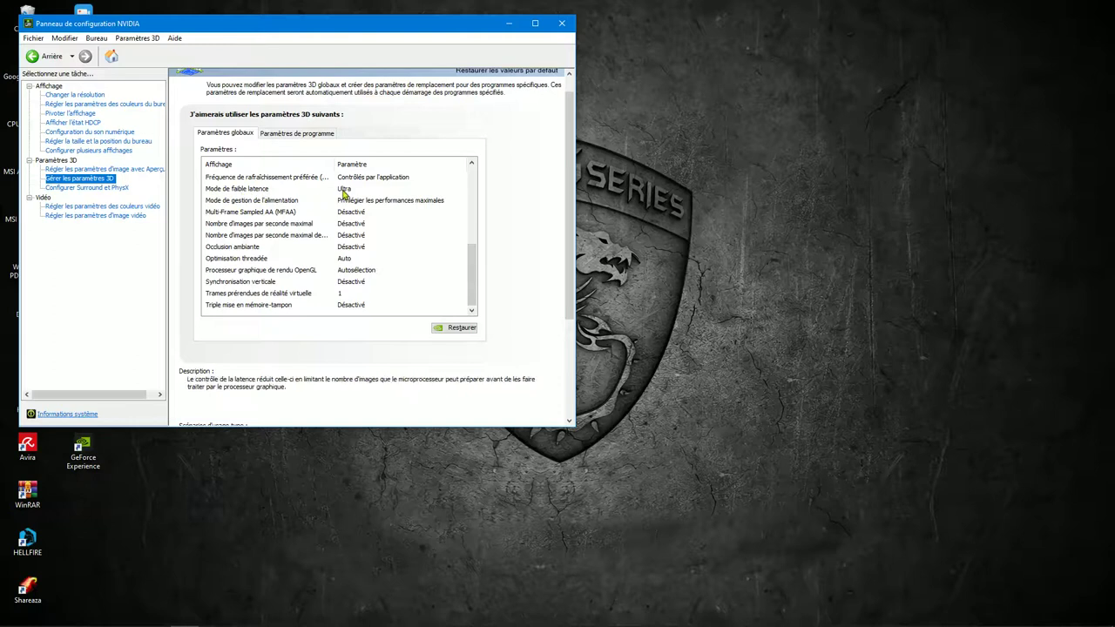
{"action": "left_click", "coordinate": [345, 190]}
{"action": "left_click", "coordinate": [345, 190]}
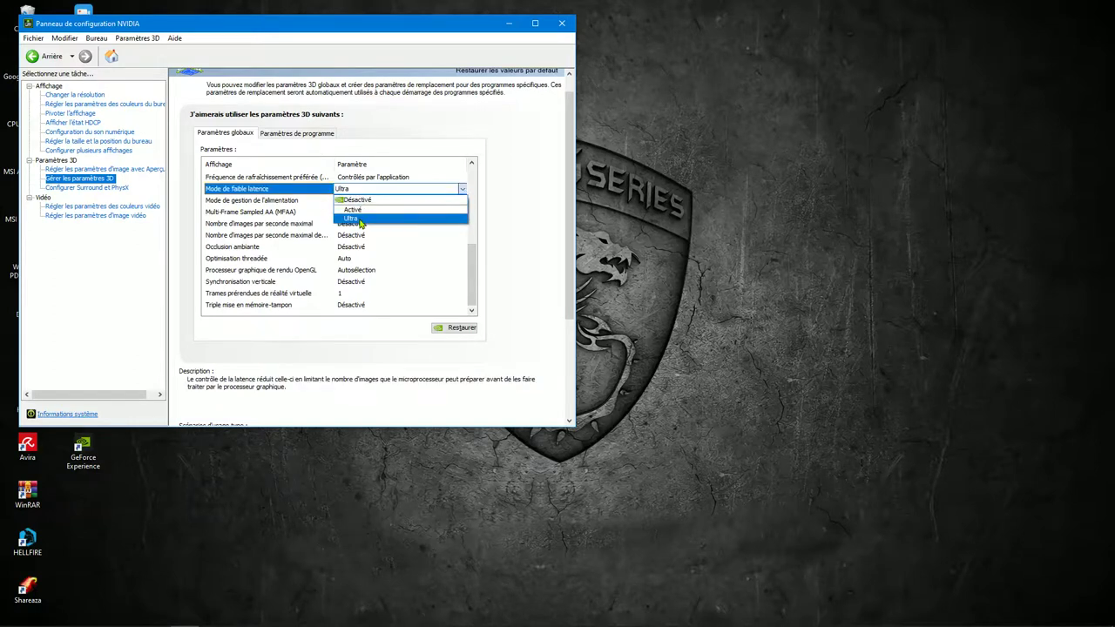
{"action": "left_click", "coordinate": [359, 224]}
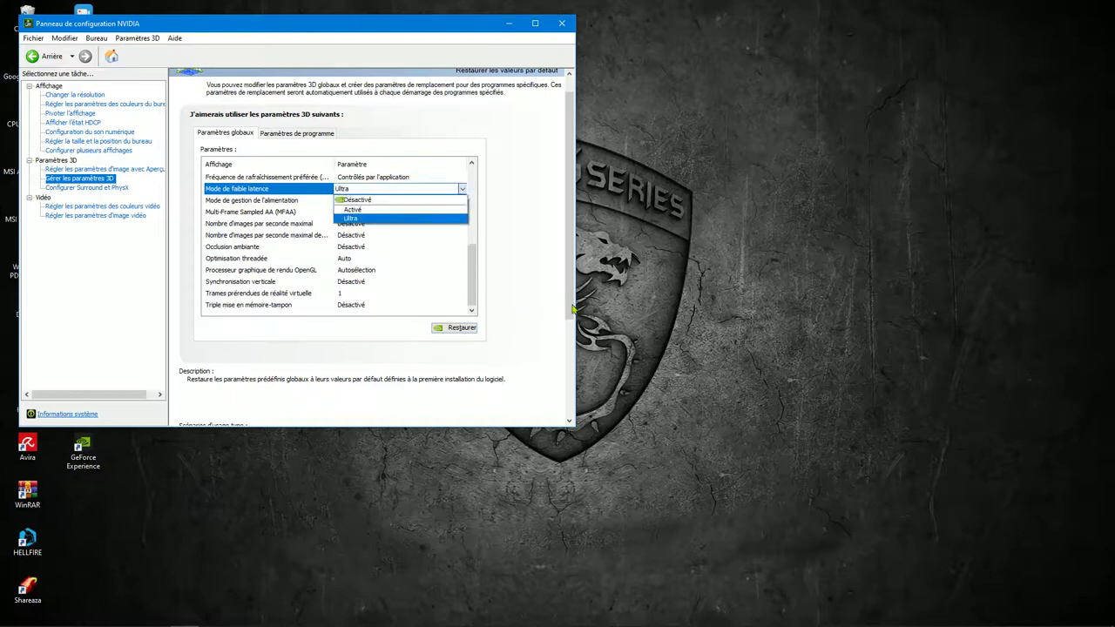
{"action": "left_click_drag", "start_coordinate": [574, 364], "coordinate": [523, 375]}
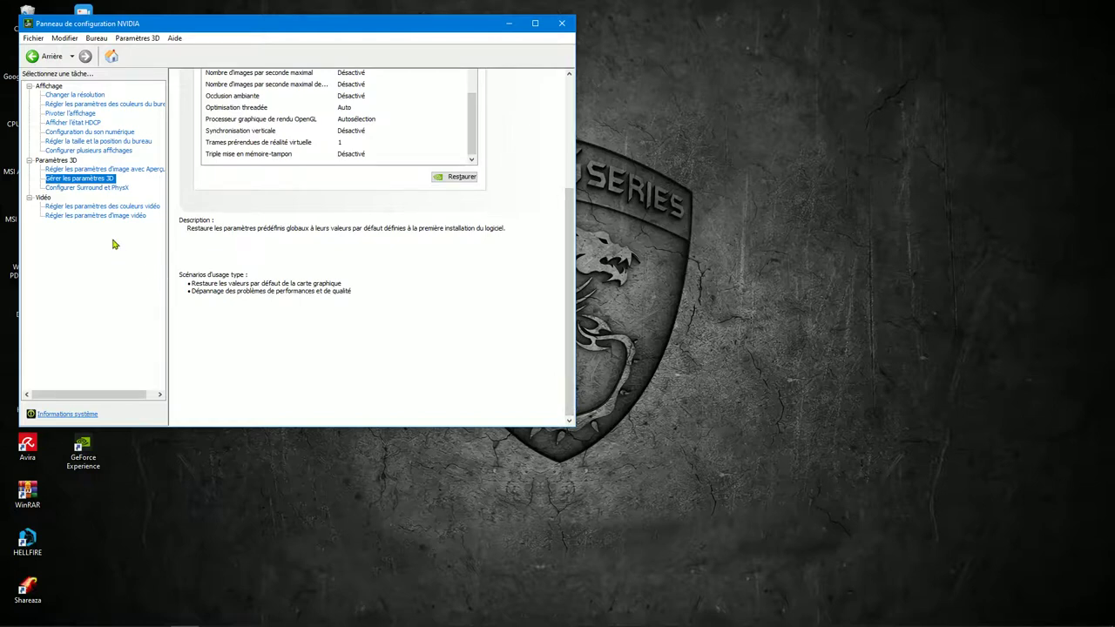
{"action": "left_click", "coordinate": [697, 602]}
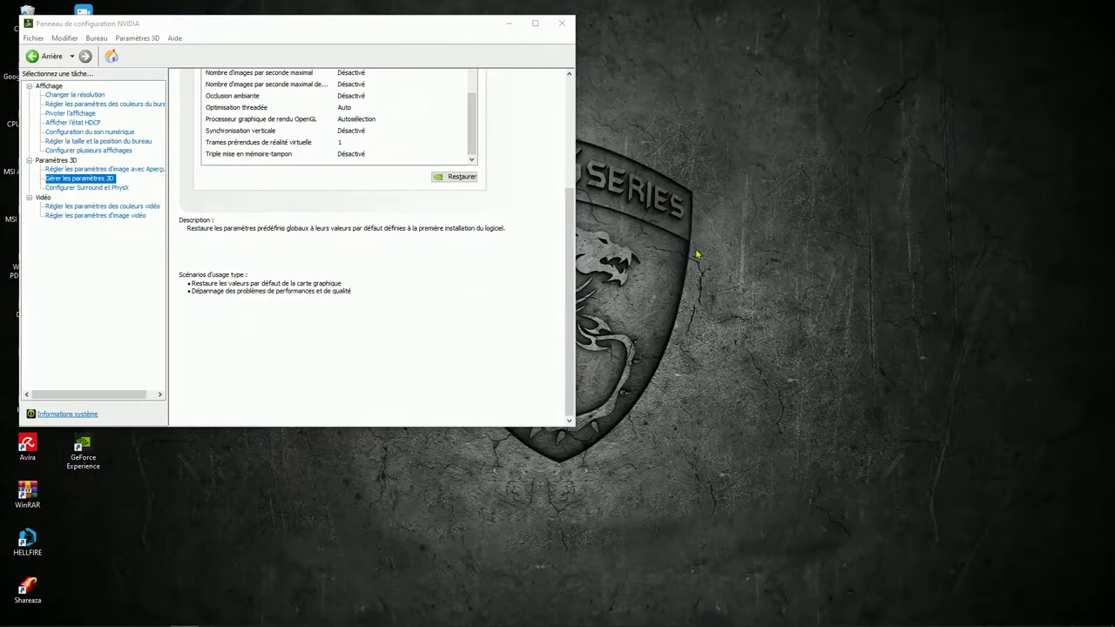